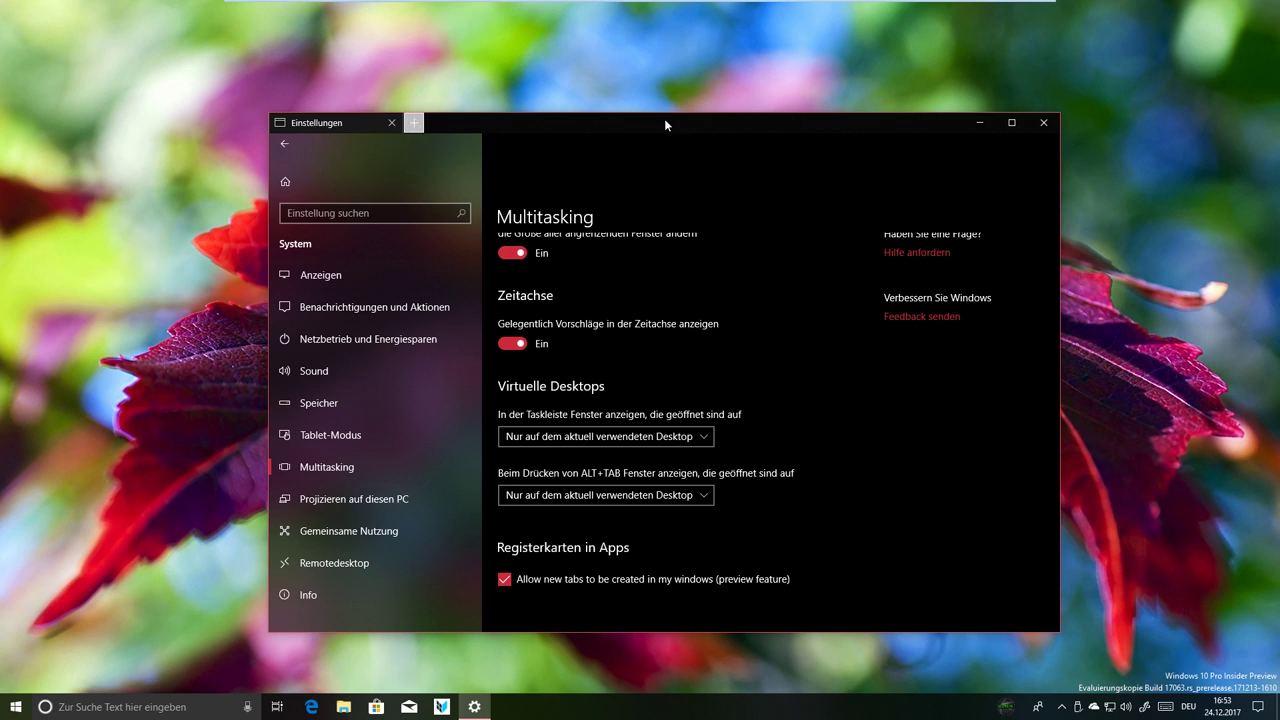
# - Add a new tab to the Einstellungen window and browse through the news on its start page
pyautogui.moveTo(623, 119); pyautogui.dragTo(614, 114)
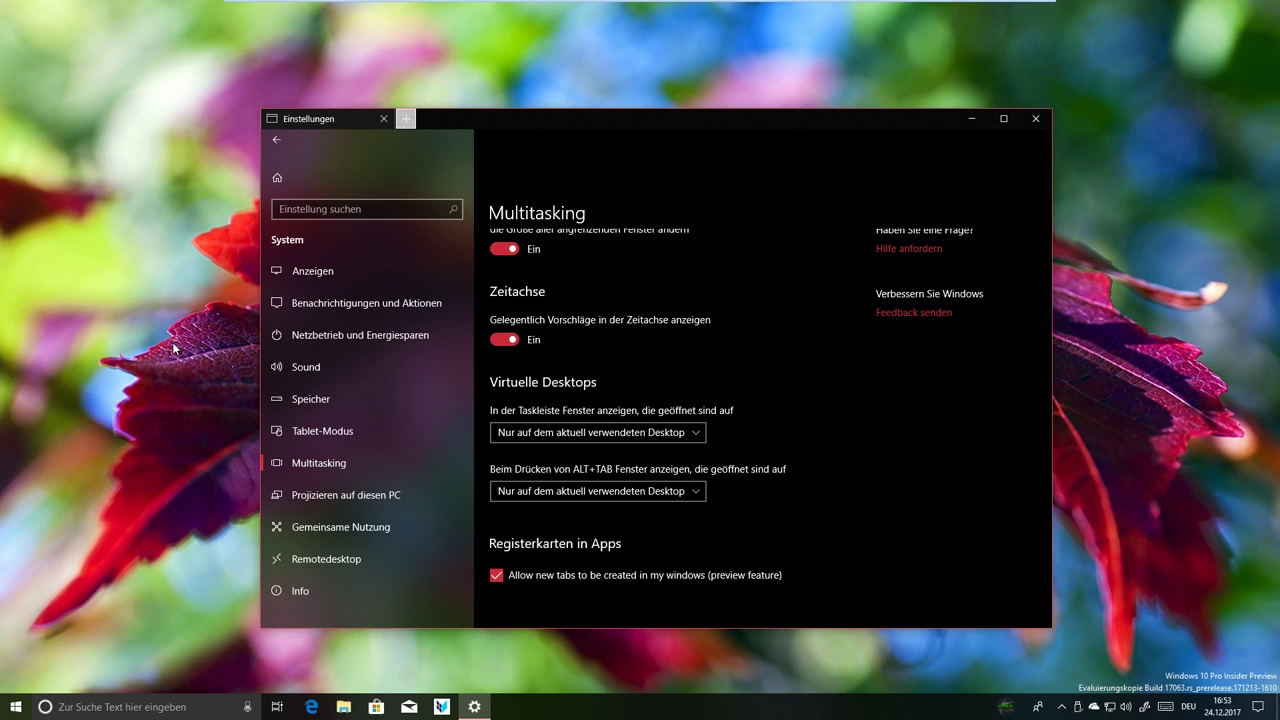
pyautogui.moveTo(493, 121); pyautogui.dragTo(497, 119)
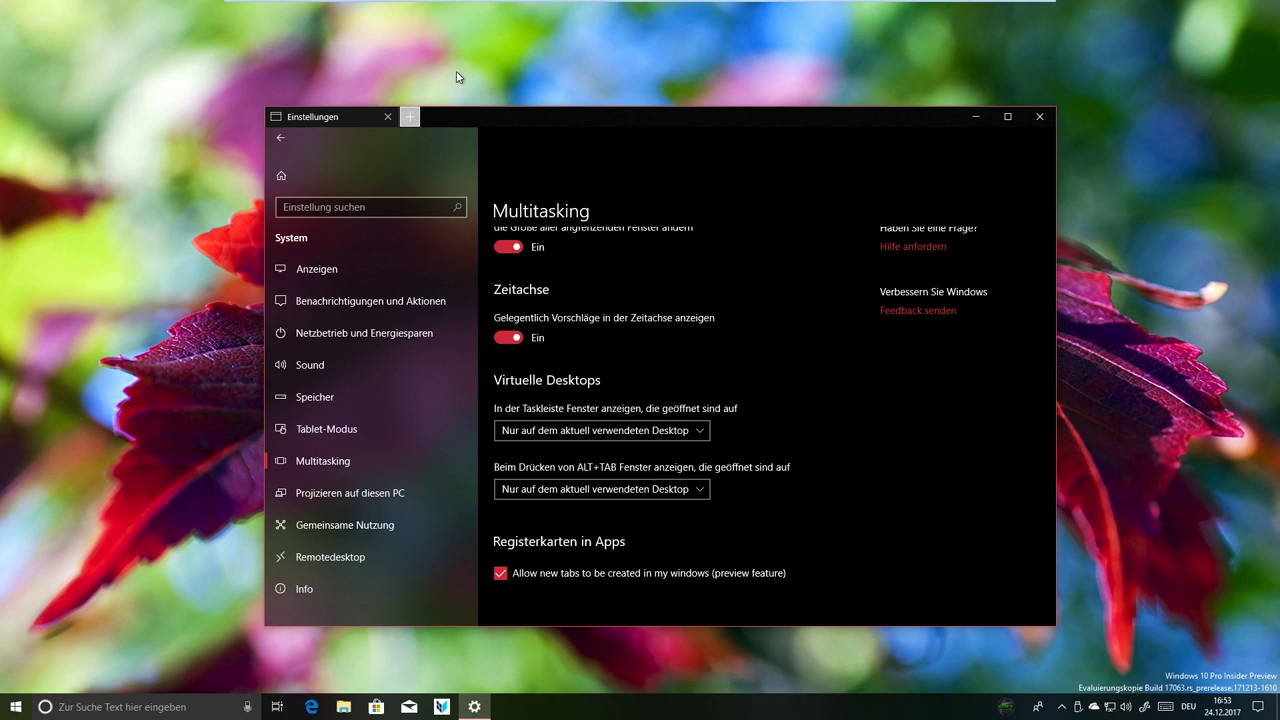
pyautogui.click(411, 117)
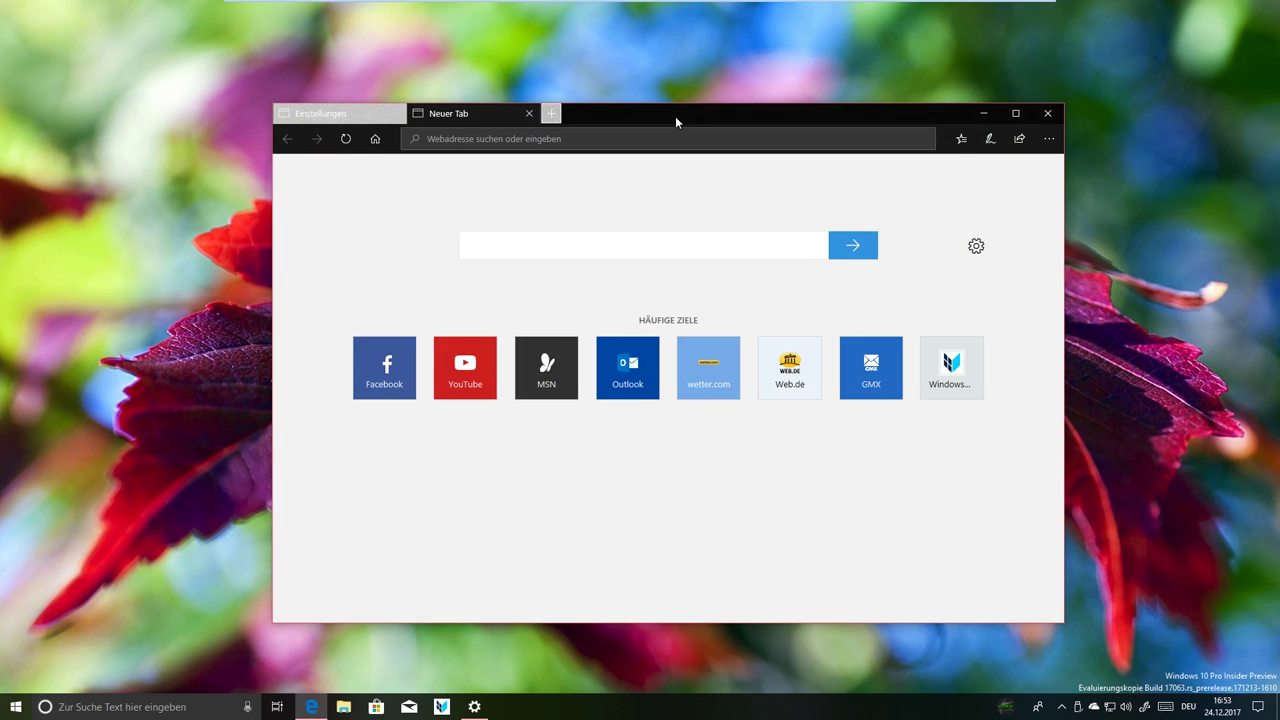
pyautogui.moveTo(675, 117); pyautogui.dragTo(696, 104)
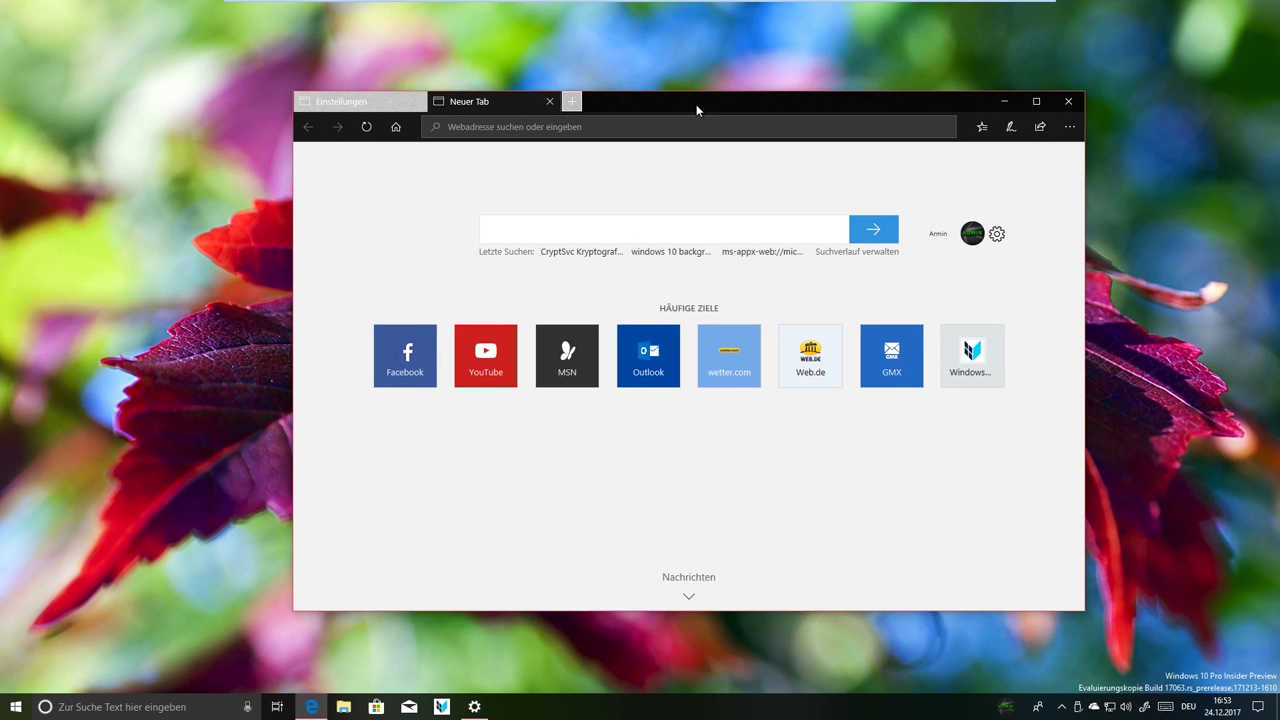
pyautogui.scroll(-10, 774, 346)
pyautogui.scroll(10, 806, 390)
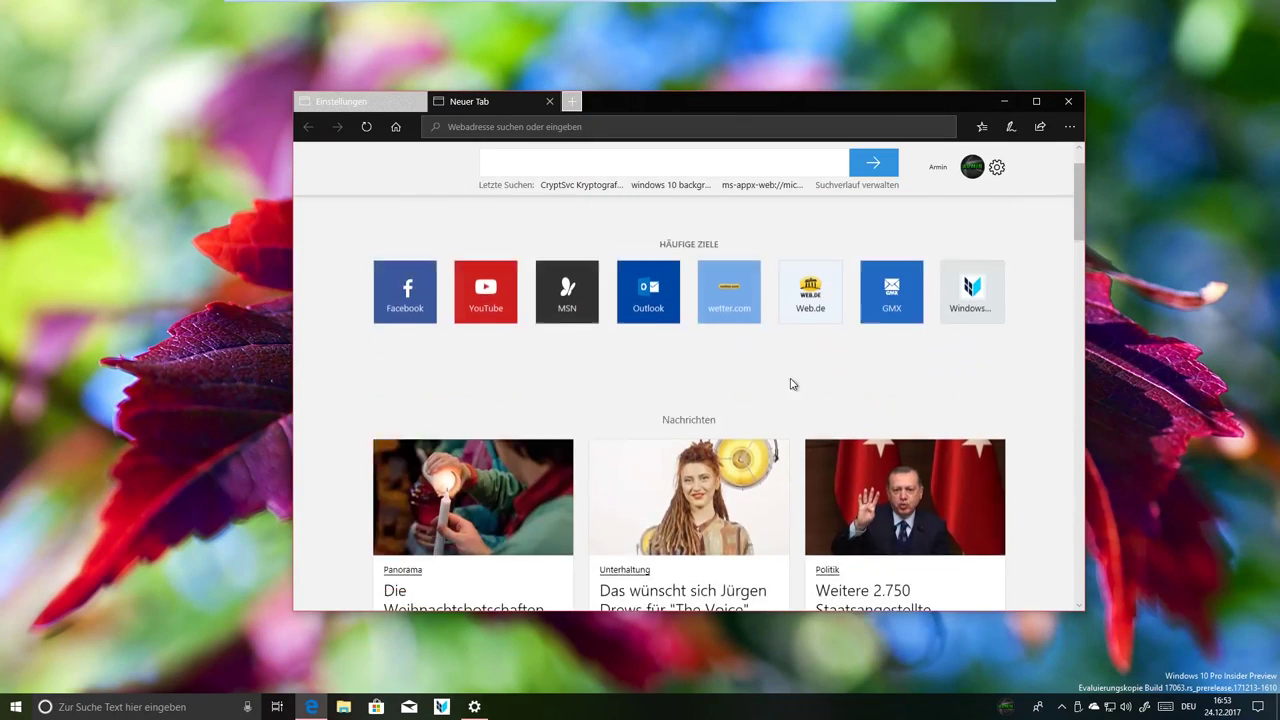
pyautogui.scroll(-10, 800, 397)
pyautogui.scroll(10, 810, 300)
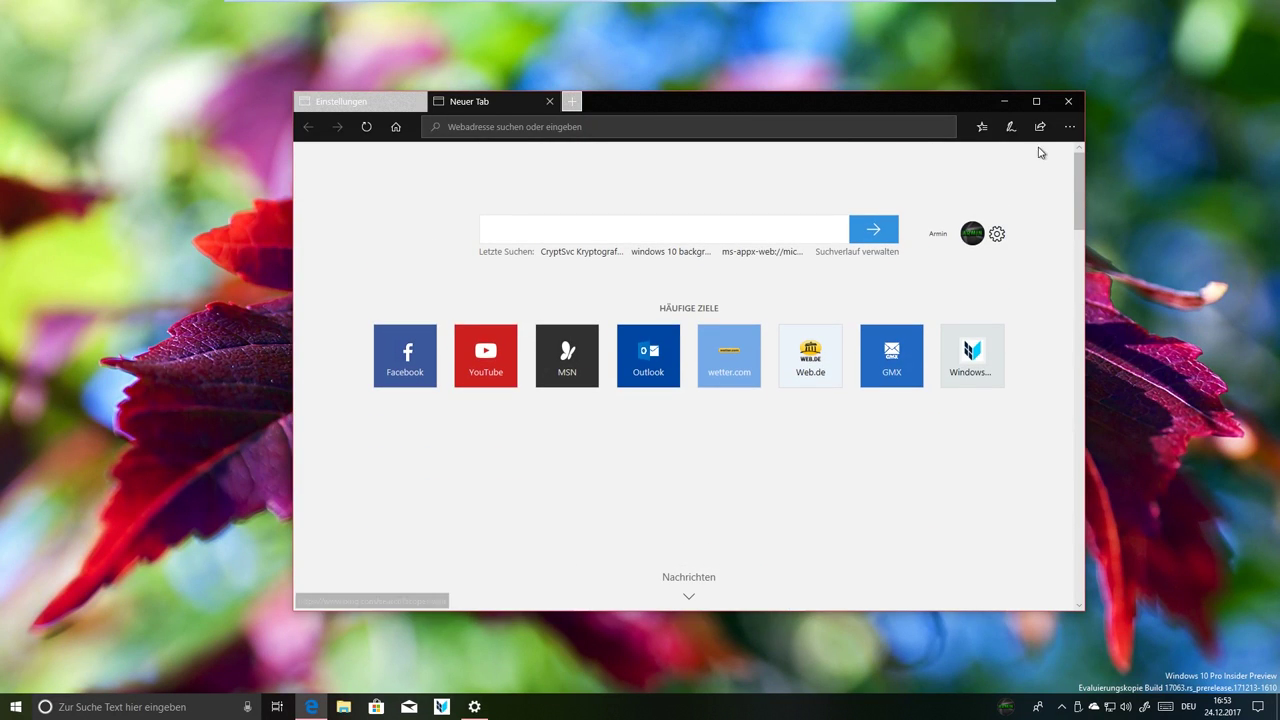
pyautogui.click(1068, 127)
pyautogui.click(1066, 128)
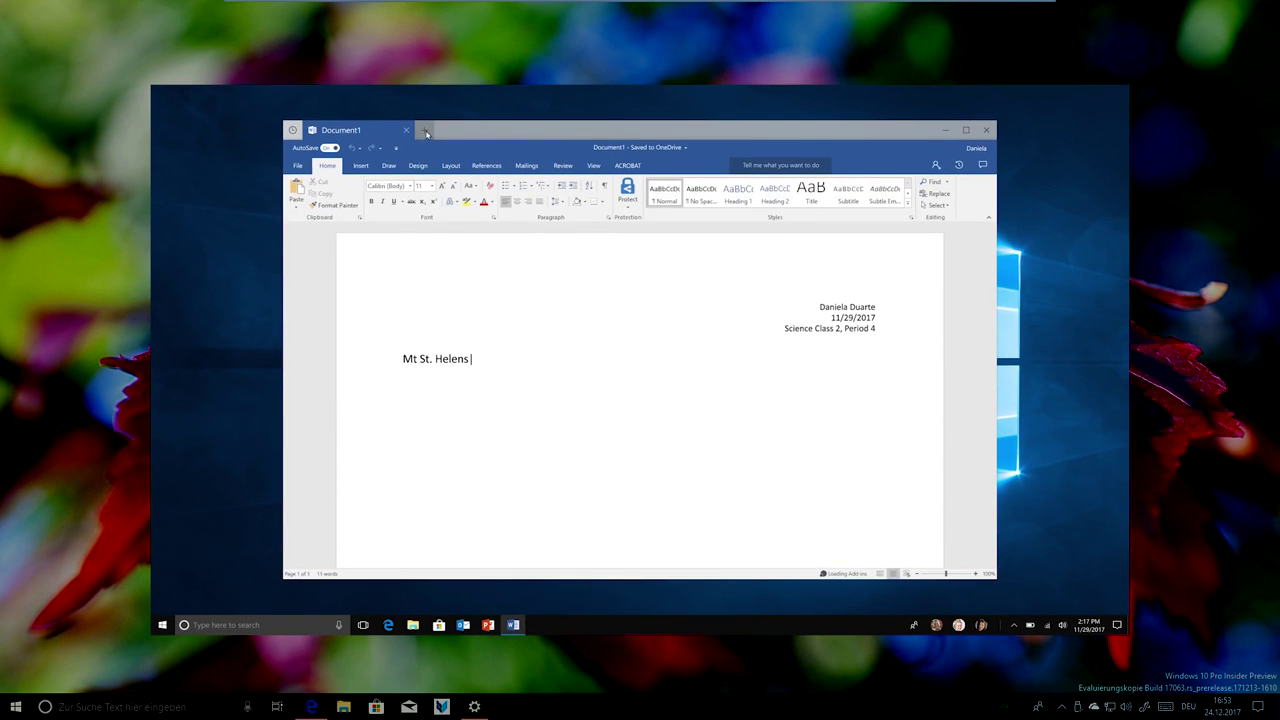
# - Add a new tab beside Document1 and look through its Office 365 apps and recent documents
pyautogui.click(425, 131)
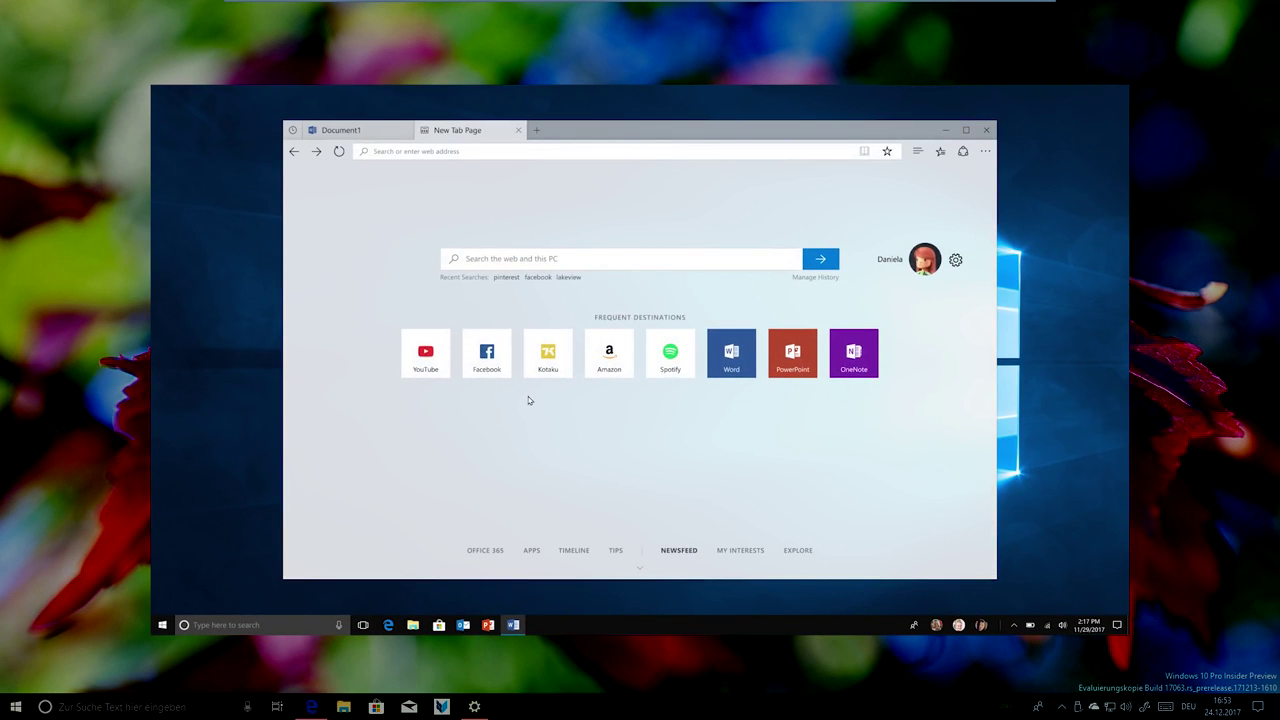
pyautogui.click(490, 551)
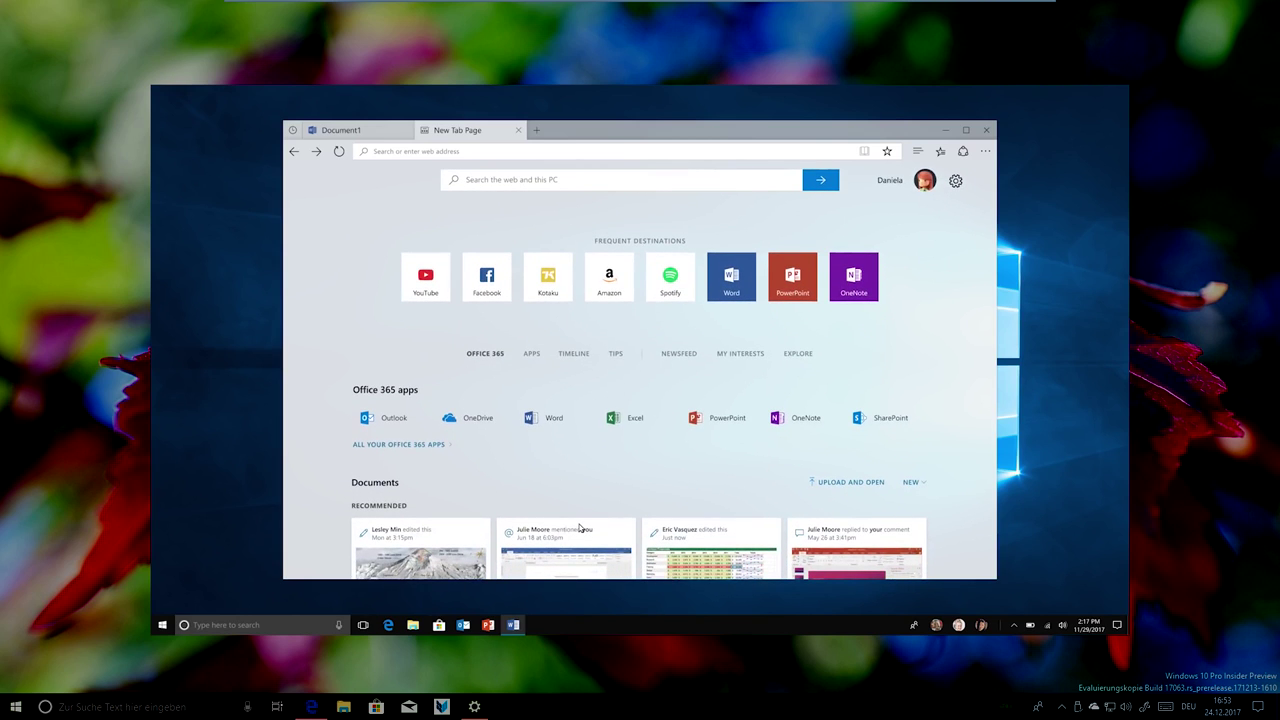
pyautogui.scroll(-5, 579, 528)
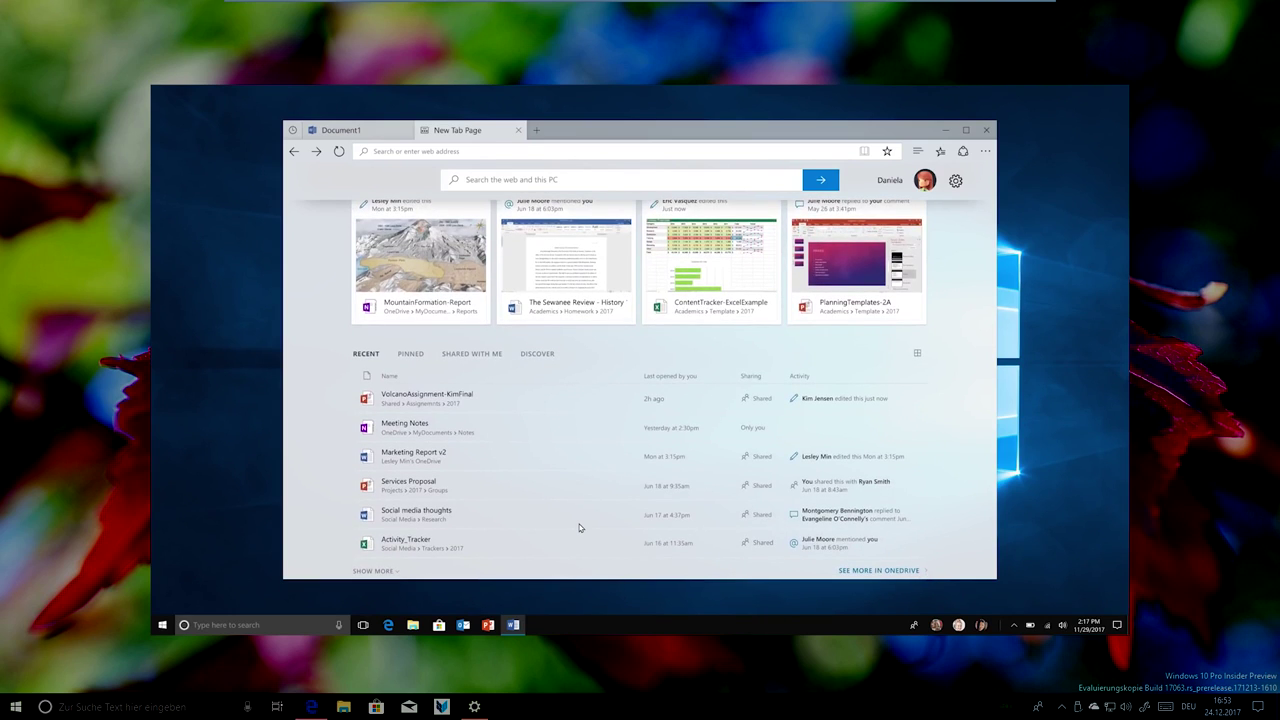
pyautogui.scroll(10, 579, 528)
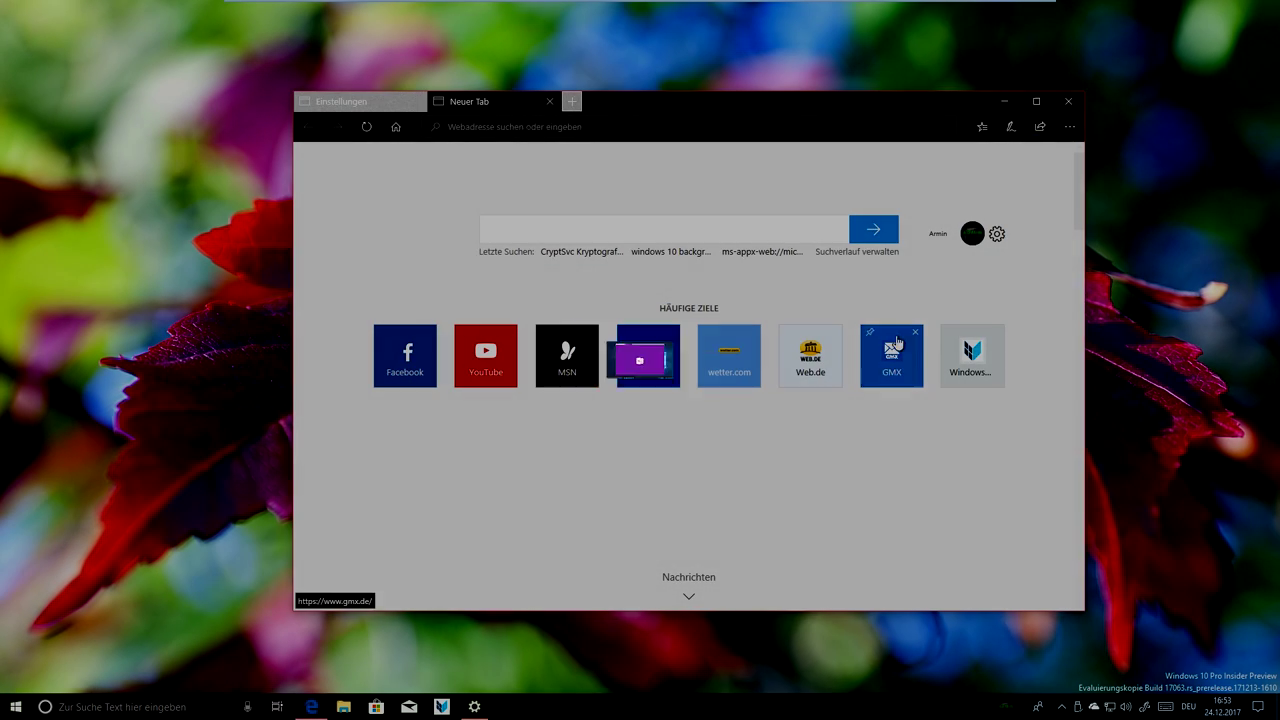
# - Switch back and forth between the Einstellungen and Neuer Tab tabs, ending on Einstellungen
pyautogui.moveTo(732, 89)
pyautogui.mouseDown()
pyautogui.moveTo(709, 104)
pyautogui.moveTo(754, 100)
pyautogui.mouseUp()
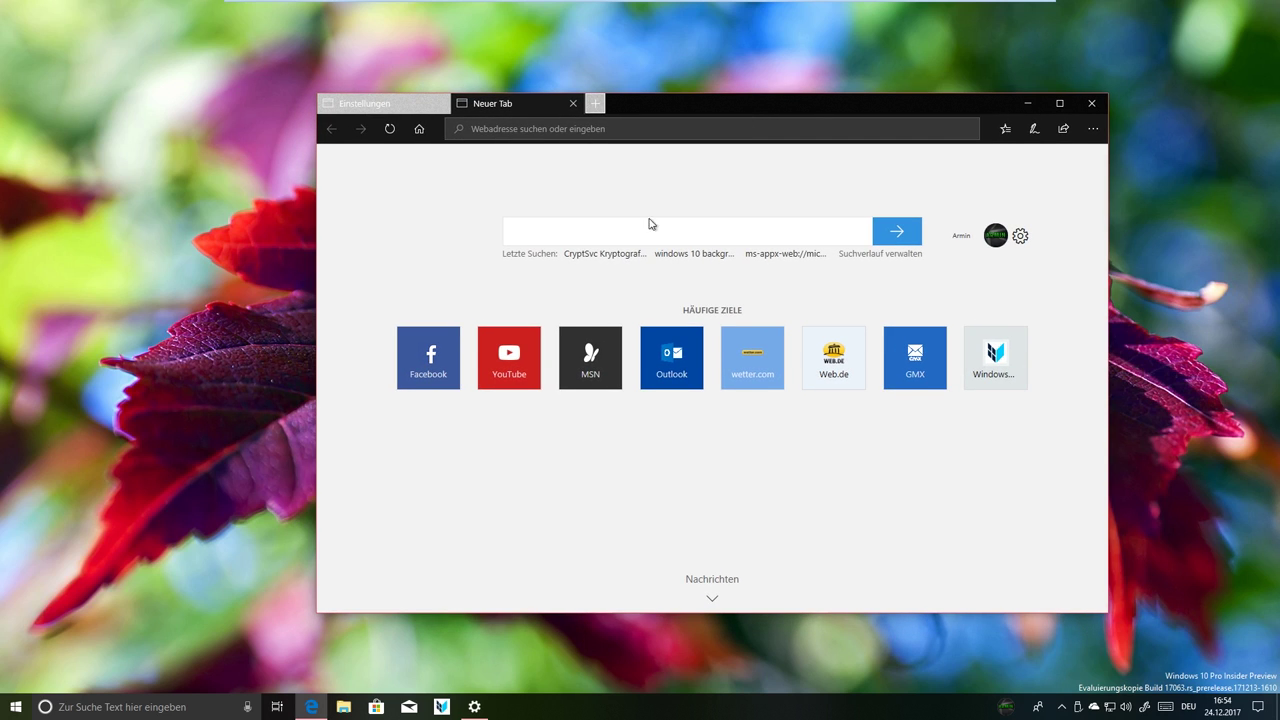
pyautogui.click(362, 111)
pyautogui.click(476, 105)
pyautogui.click(371, 108)
pyautogui.click(490, 102)
pyautogui.click(377, 106)
pyautogui.click(475, 105)
pyautogui.click(385, 105)
pyautogui.click(504, 100)
pyautogui.click(371, 103)
pyautogui.click(480, 105)
pyautogui.click(484, 102)
pyautogui.click(385, 108)
pyautogui.moveTo(679, 103); pyautogui.dragTo(661, 107)
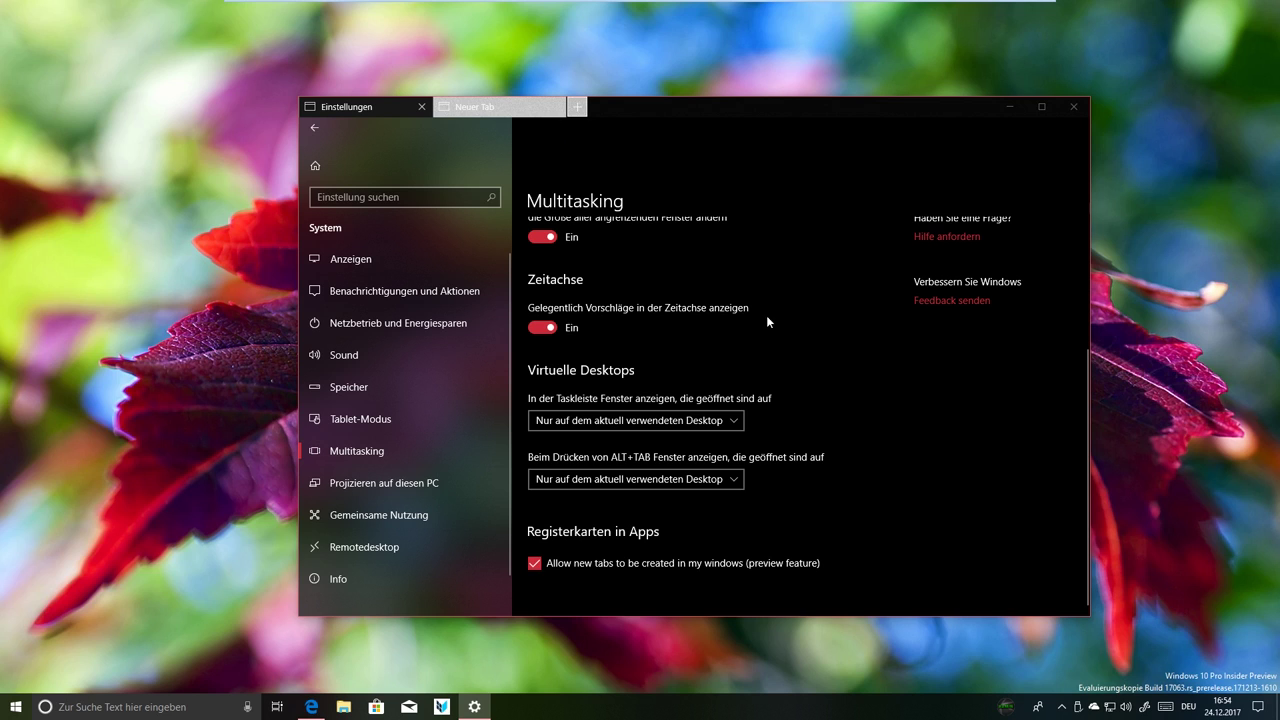
# - Request help from the Multitasking settings page, then close the whole window with all its tabs
pyautogui.scroll(3, 766, 315)
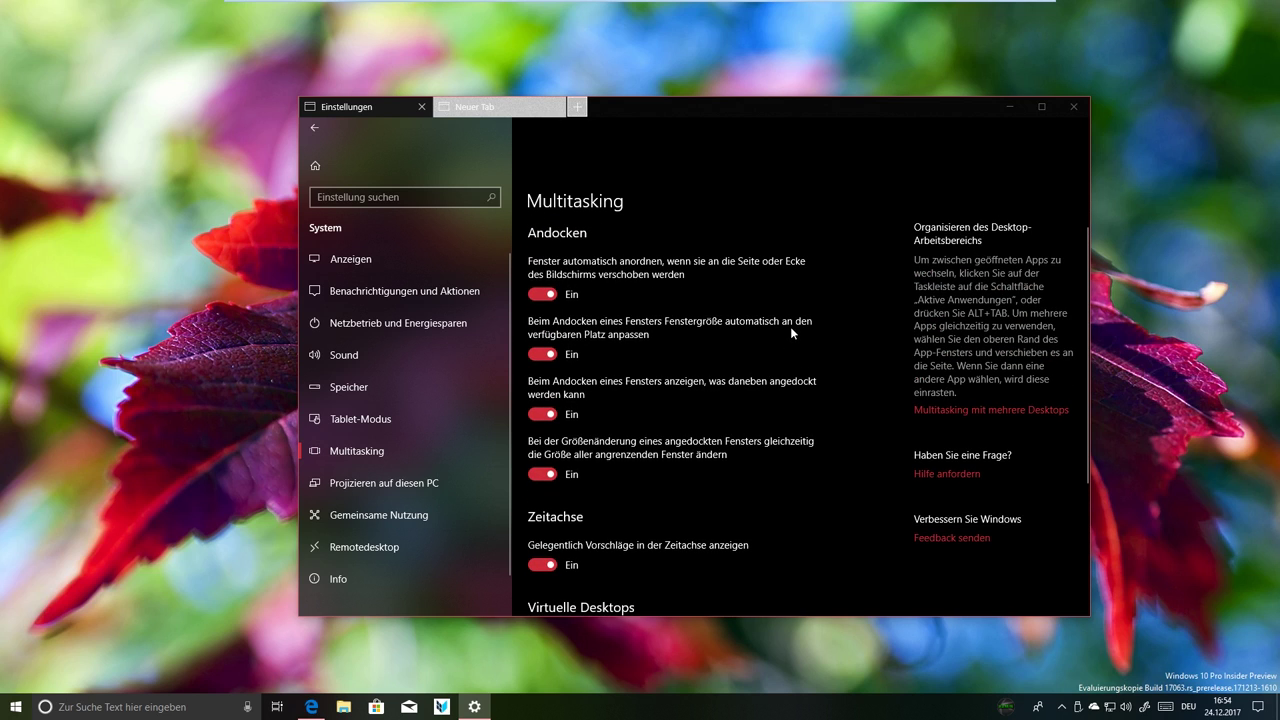
pyautogui.click(955, 475)
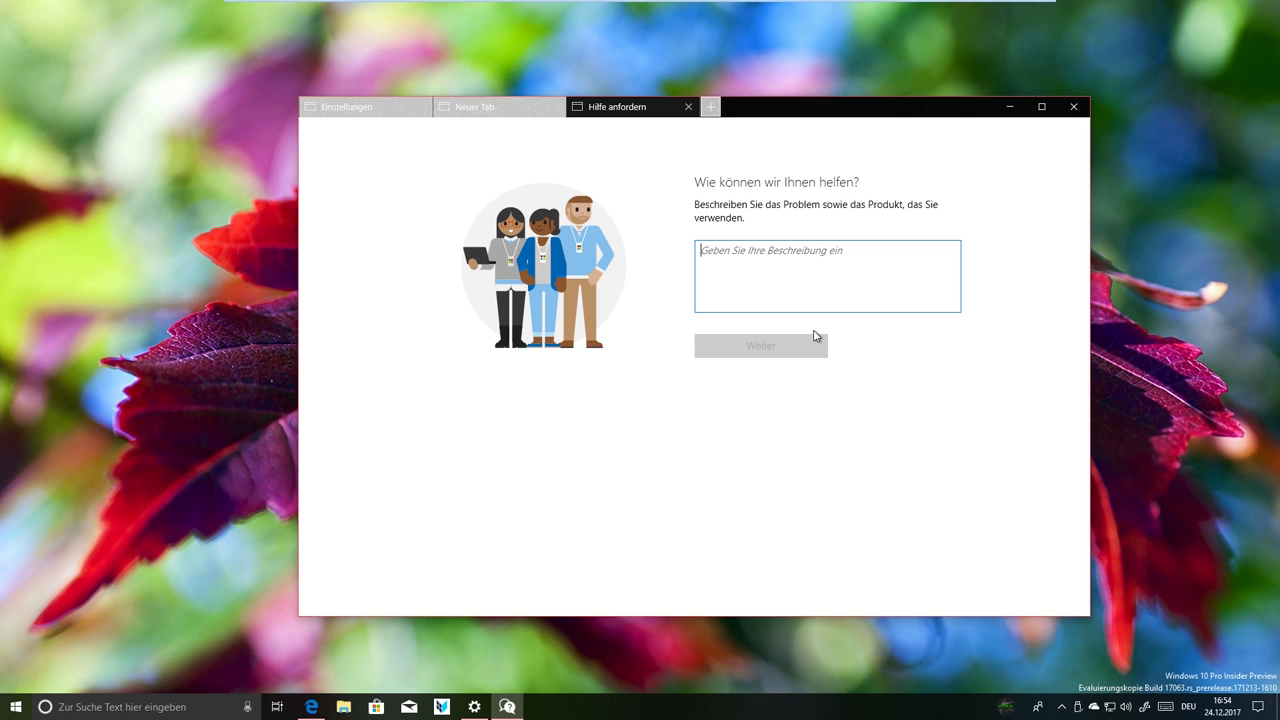
pyautogui.click(1074, 107)
# - Open the Mail app and display the 20 December Windows Insider Program message under Sonstige
pyautogui.click(405, 709)
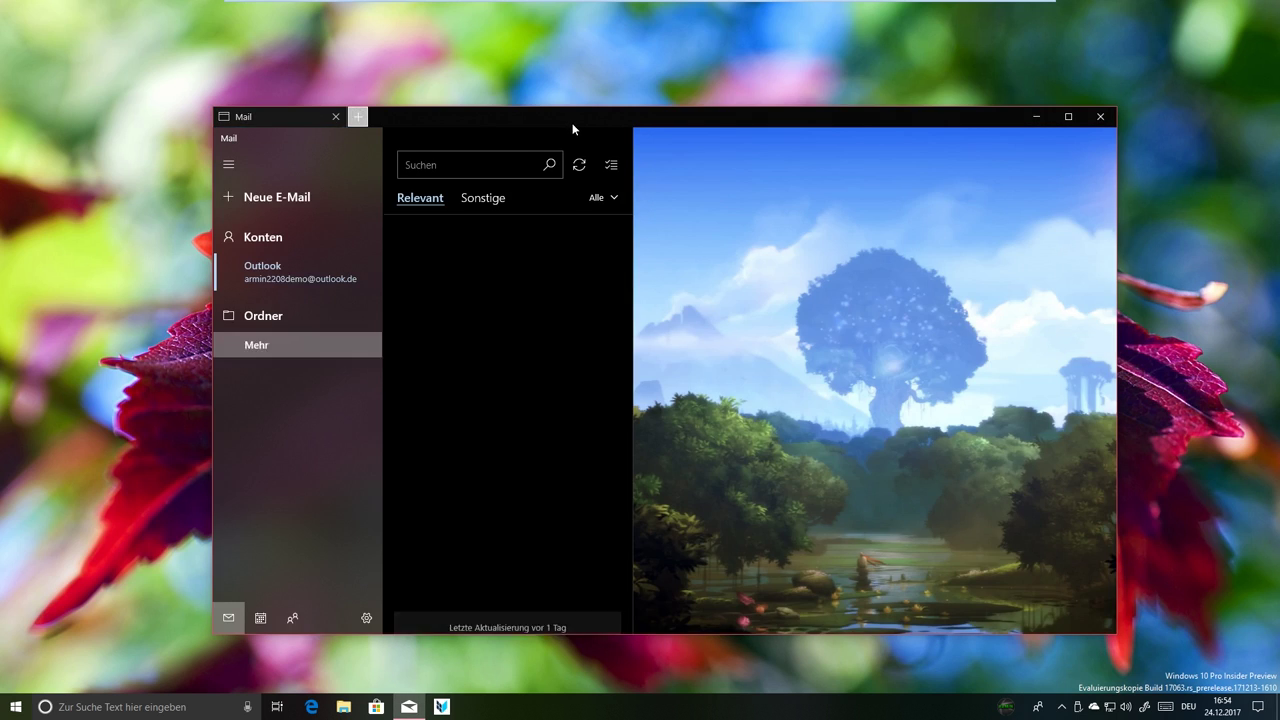
pyautogui.click(491, 201)
pyautogui.click(489, 281)
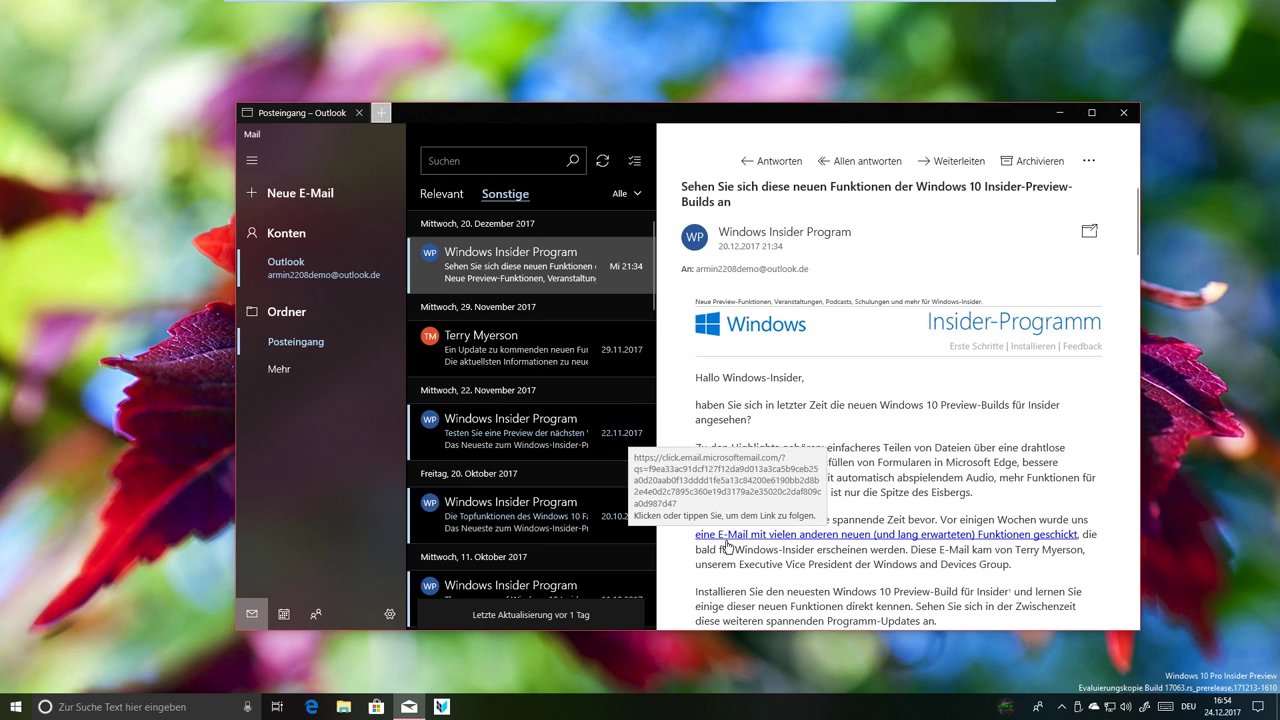
# - Follow the message's link about the many new features and skim the article that loads in the new tab
pyautogui.click(727, 543)
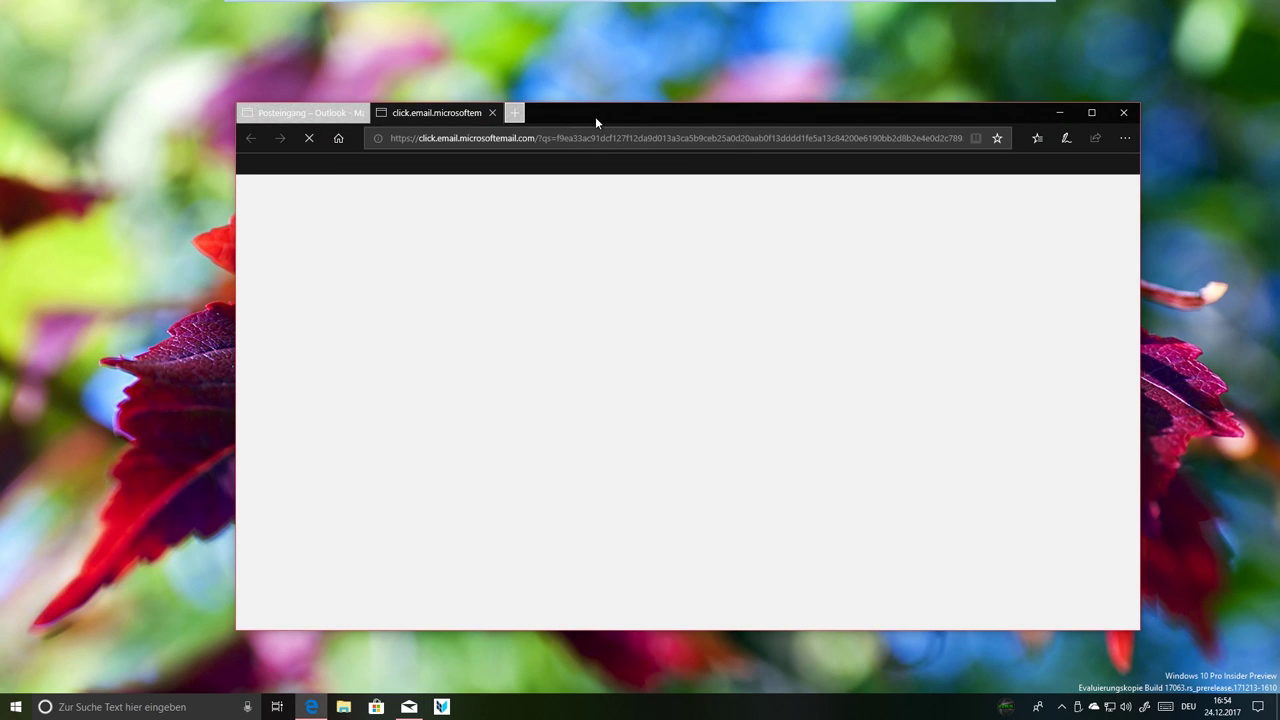
pyautogui.moveTo(596, 121); pyautogui.dragTo(604, 118)
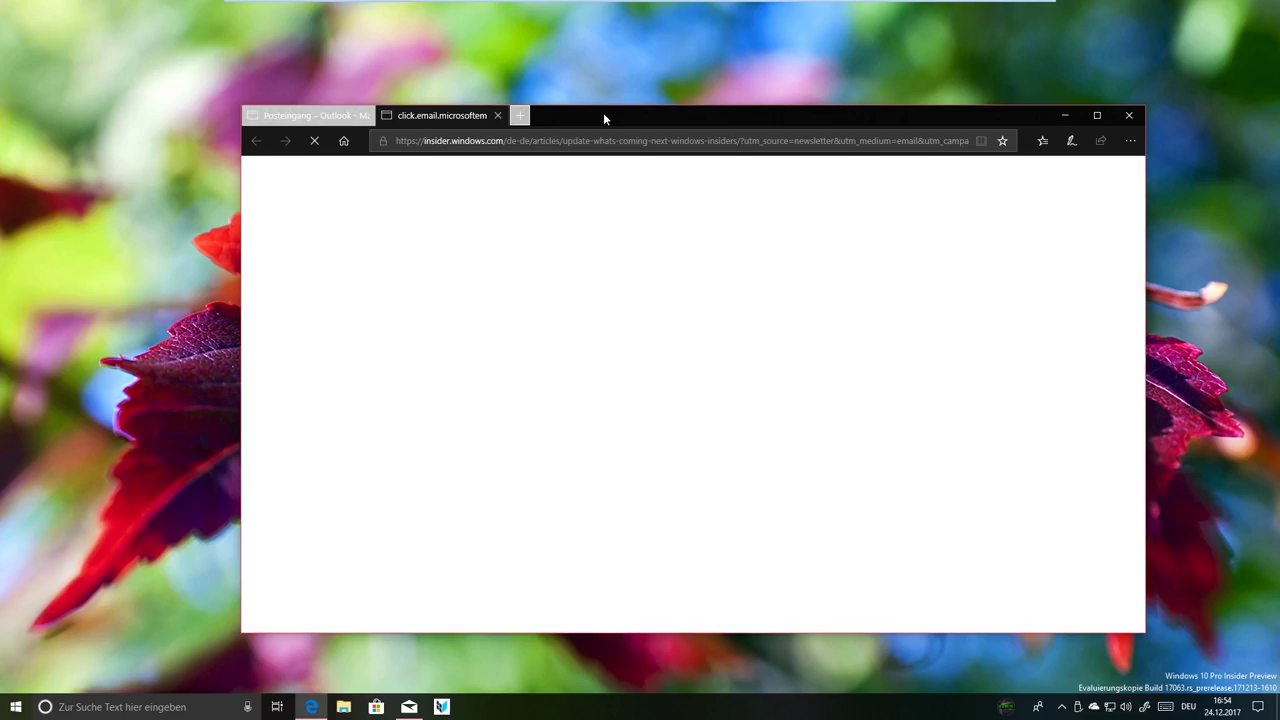
pyautogui.moveTo(604, 118); pyautogui.dragTo(583, 117)
pyautogui.scroll(-20, 597, 410)
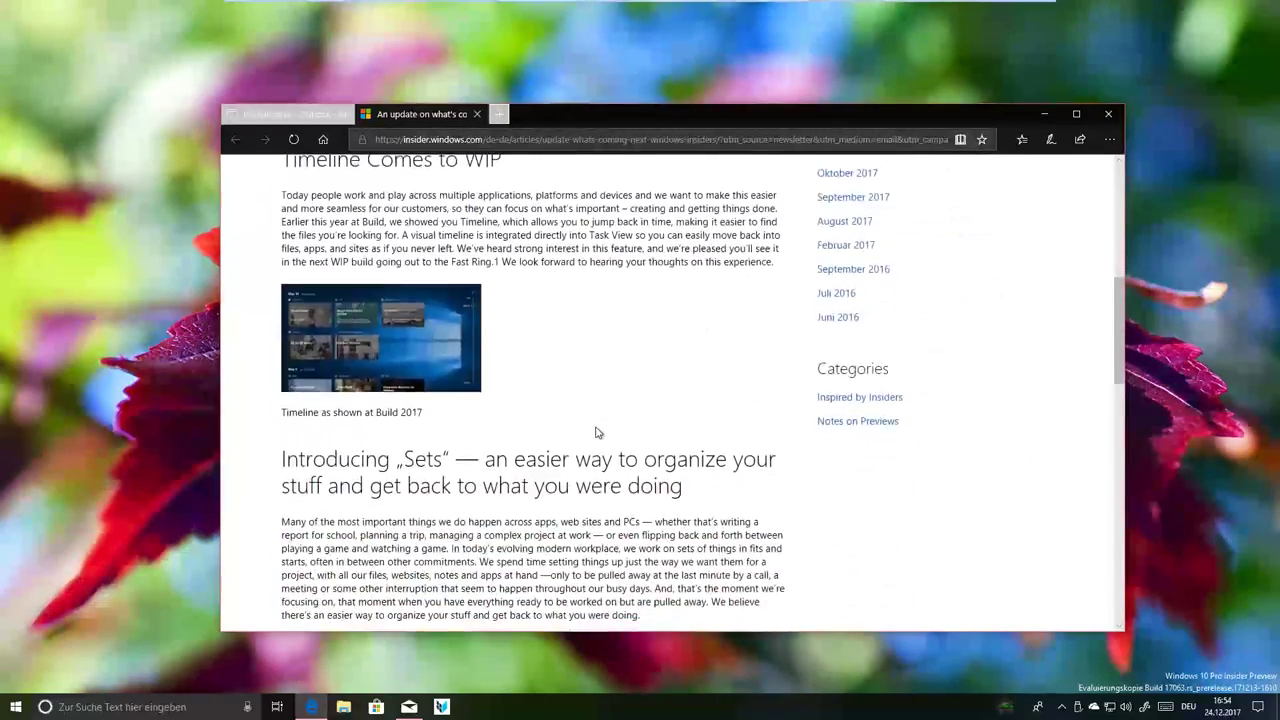
pyautogui.scroll(18, 602, 457)
pyautogui.scroll(5, 604, 457)
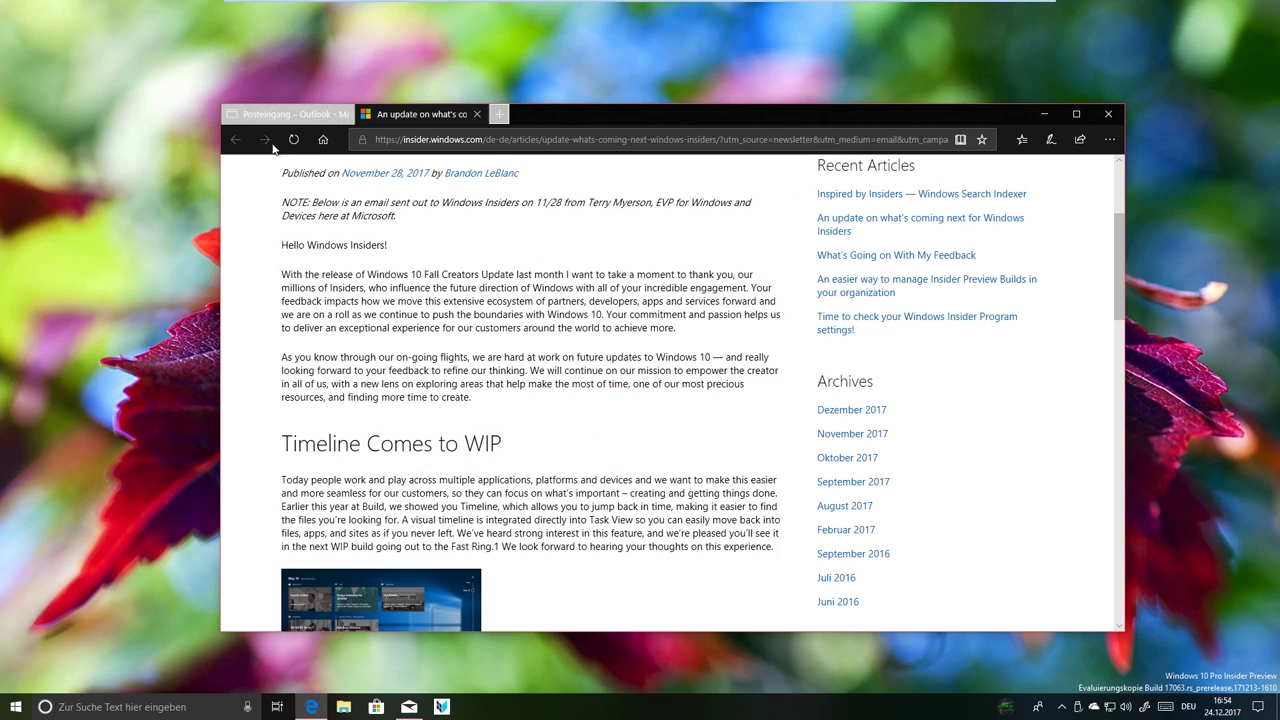
# - From the Posteingang tab, open the calendar and then the contacts as additional tabs
pyautogui.click(260, 114)
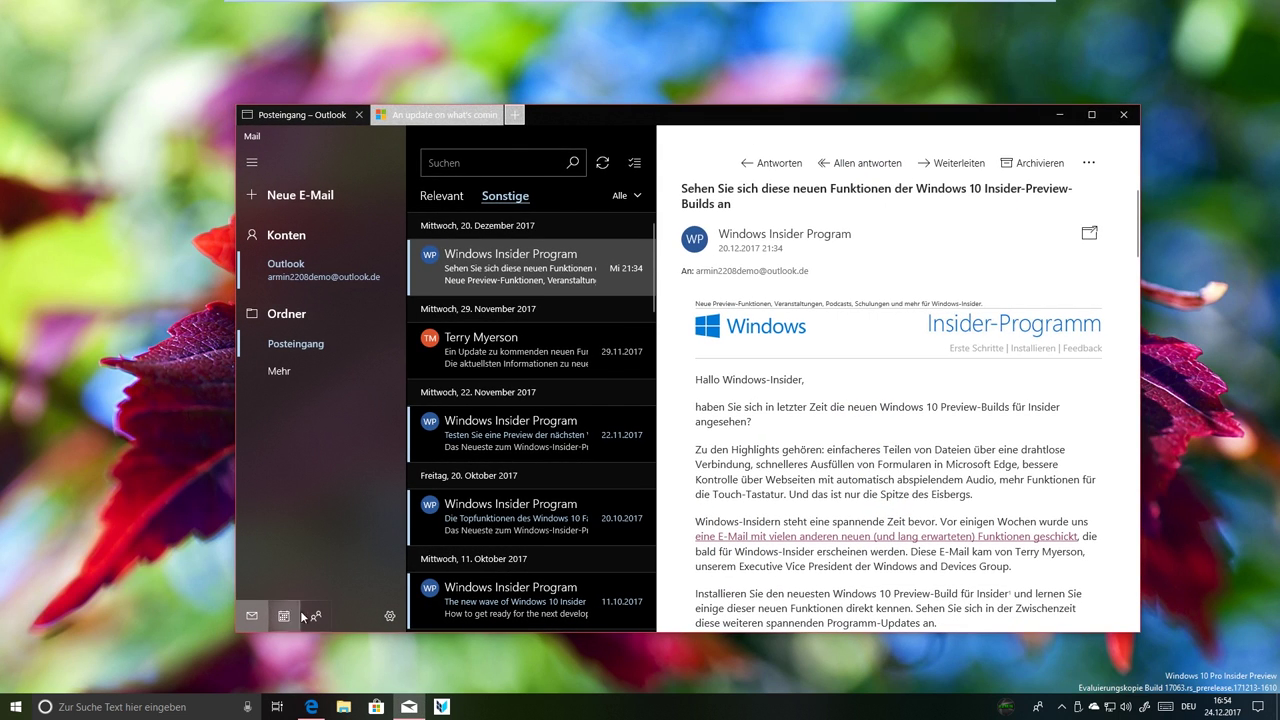
pyautogui.click(284, 616)
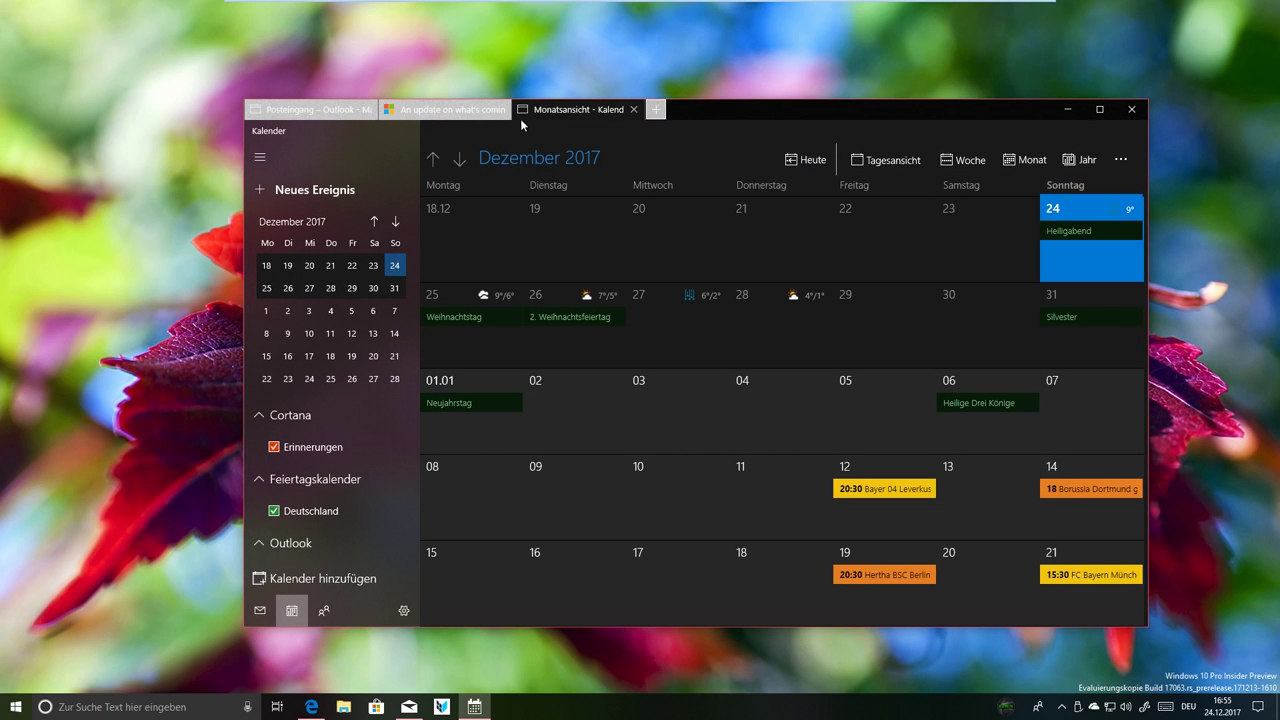
pyautogui.click(310, 109)
pyautogui.click(325, 611)
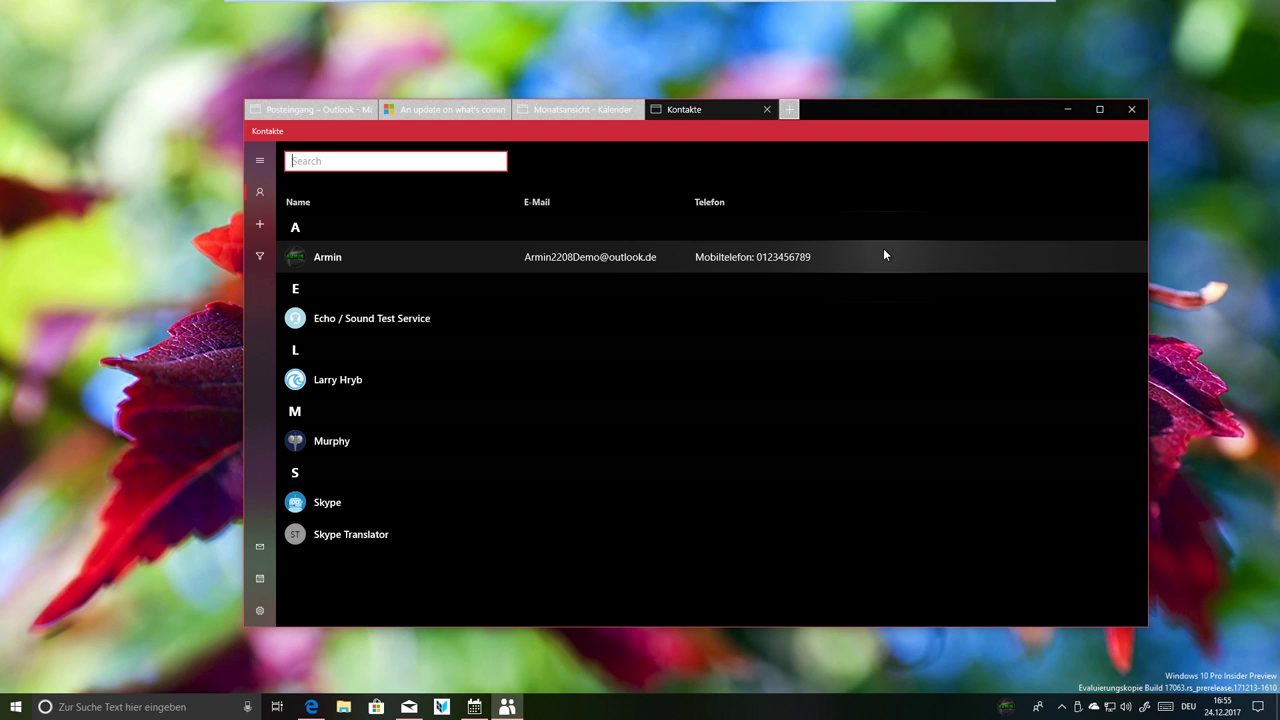
# - Cycle through the window's open tabs, from Kontakte past the article to the calendar's month view
pyautogui.press('ctrl+super+Tab')
pyautogui.press('ctrl+super+Tab')
pyautogui.press('ctrl+super+Tab')
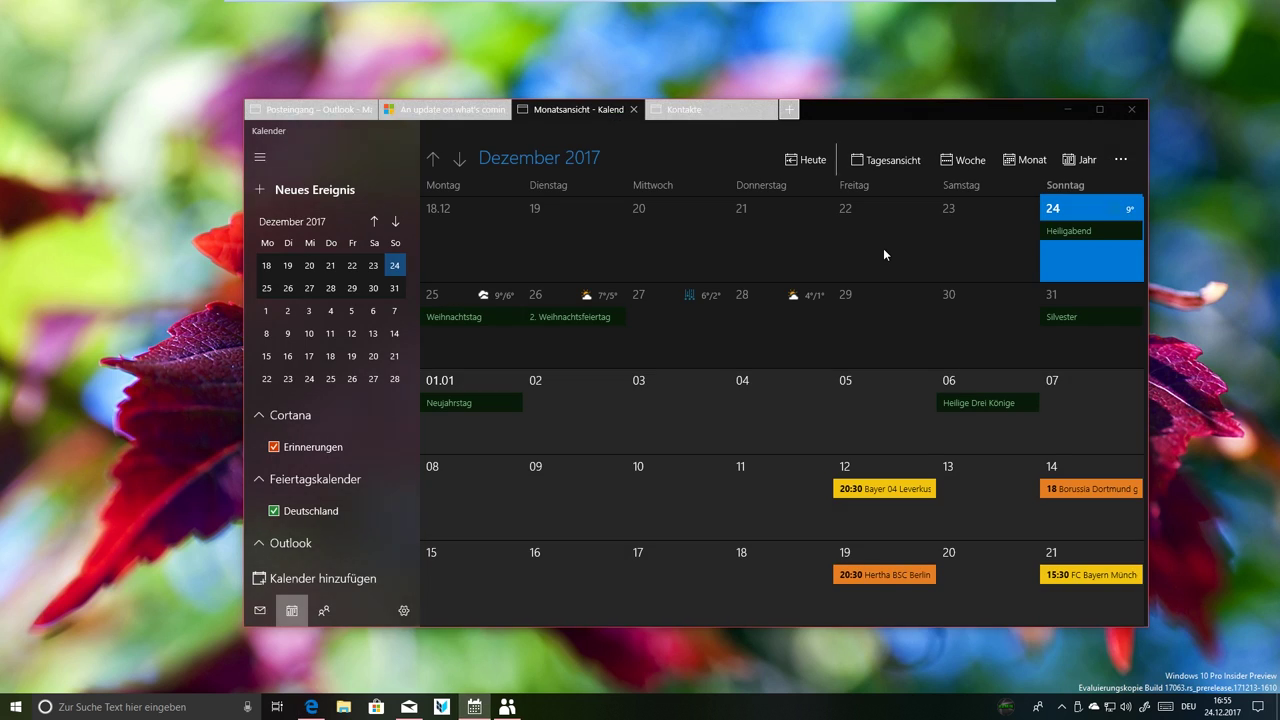
pyautogui.press('ctrl+super+Tab')
pyautogui.press('ctrl+super+Tab')
pyautogui.press('ctrl+super+Tab')
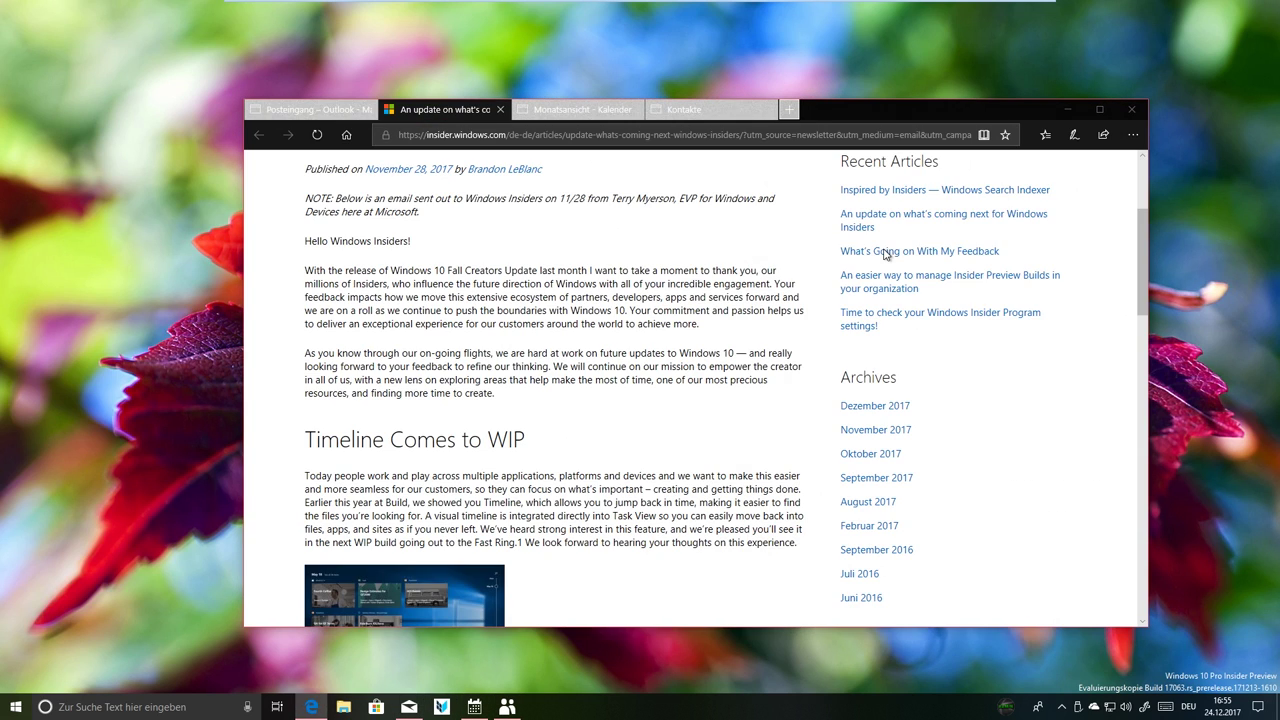
pyautogui.press('ctrl+super+Tab')
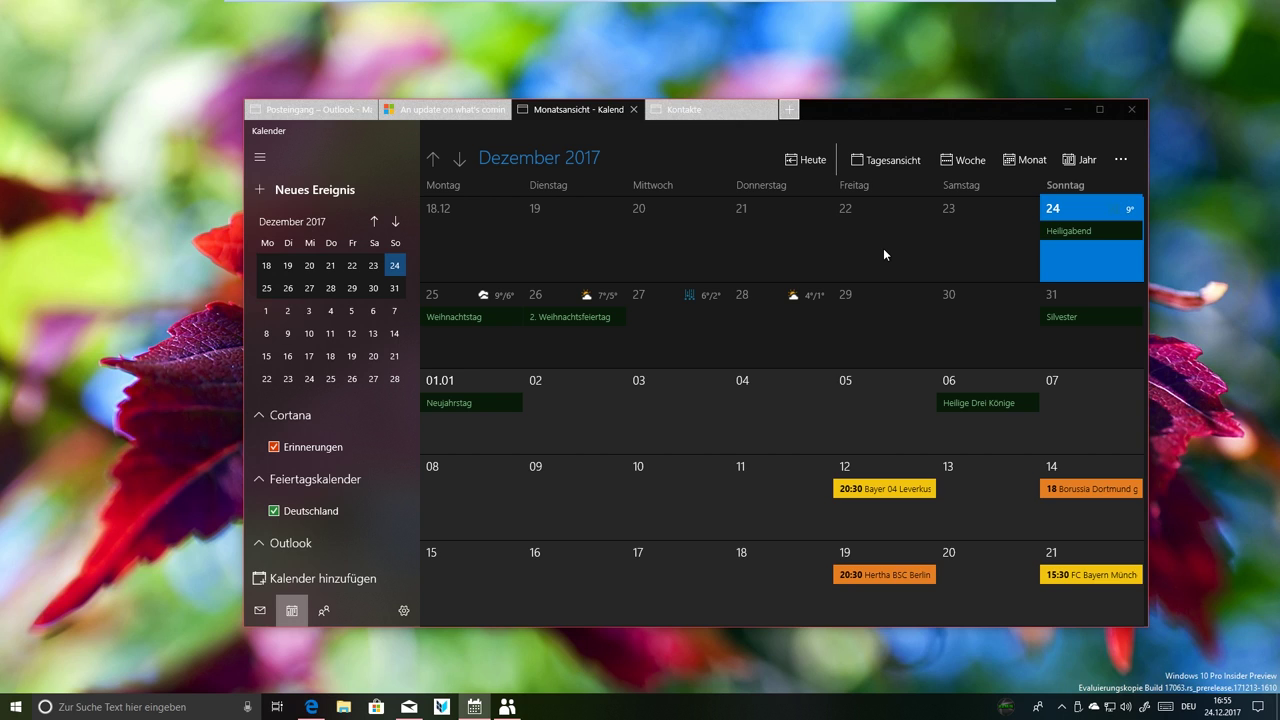
# - Add a new browser tab to the set and close it again
pyautogui.press('ctrl+super+t')
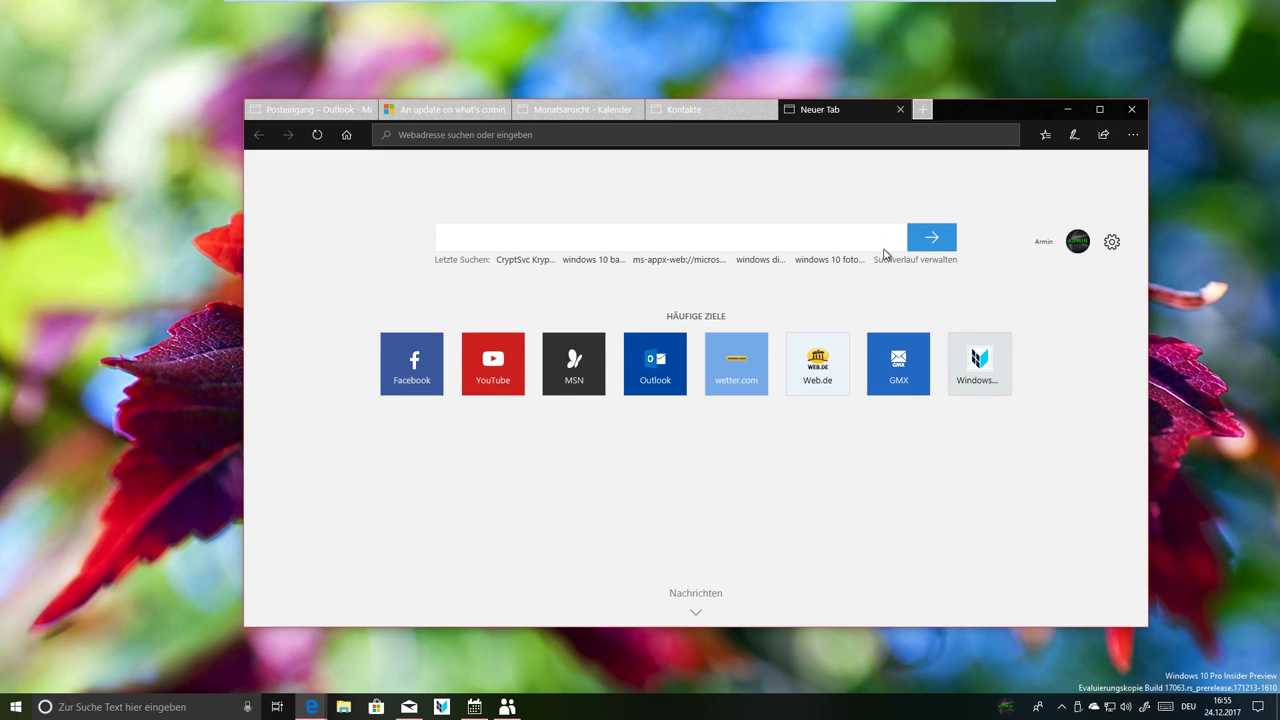
pyautogui.hotkey('ctrl', 'w')
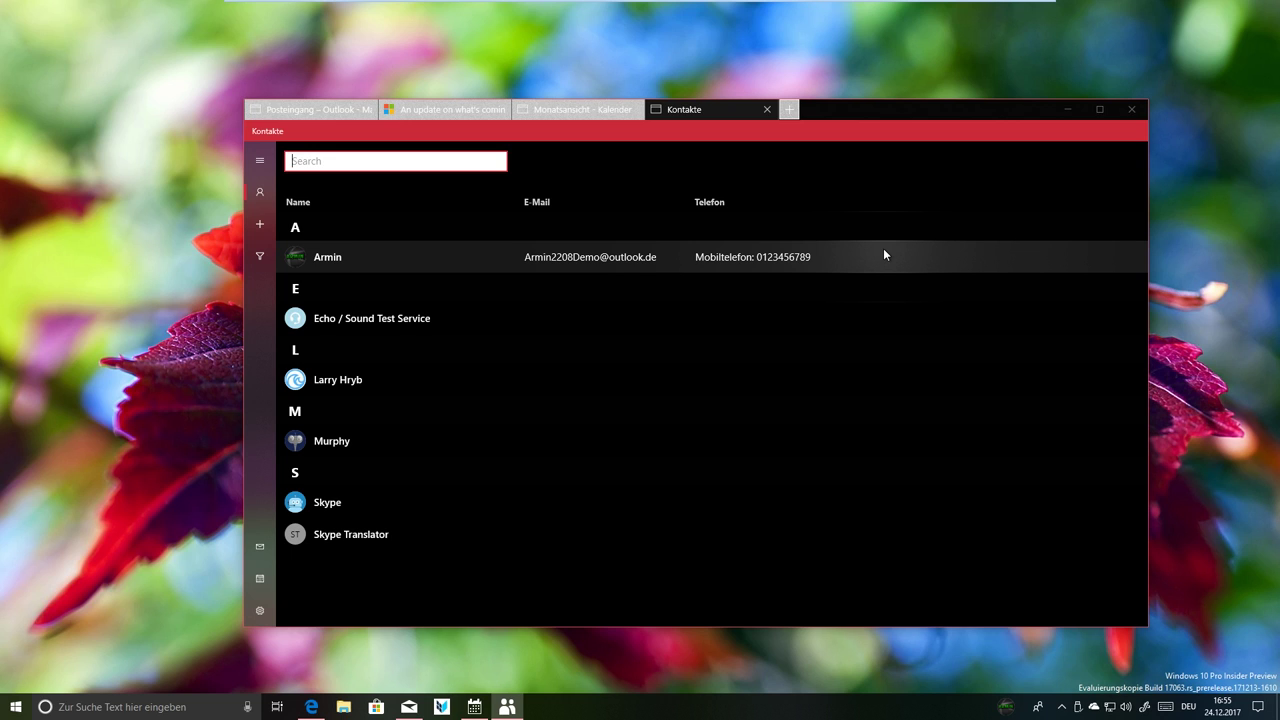
# - Return to the Posteingang tab, close the whole window with its tabs, and start Mail again
pyautogui.click(276, 112)
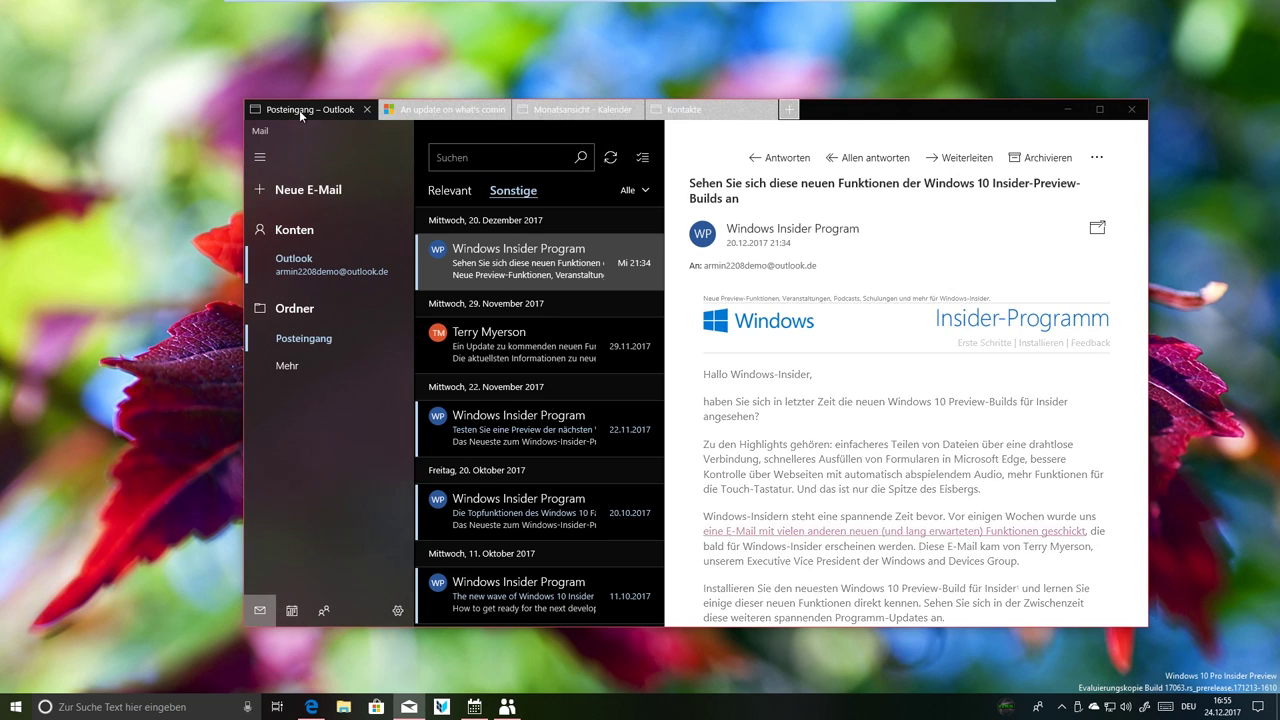
pyautogui.click(1122, 101)
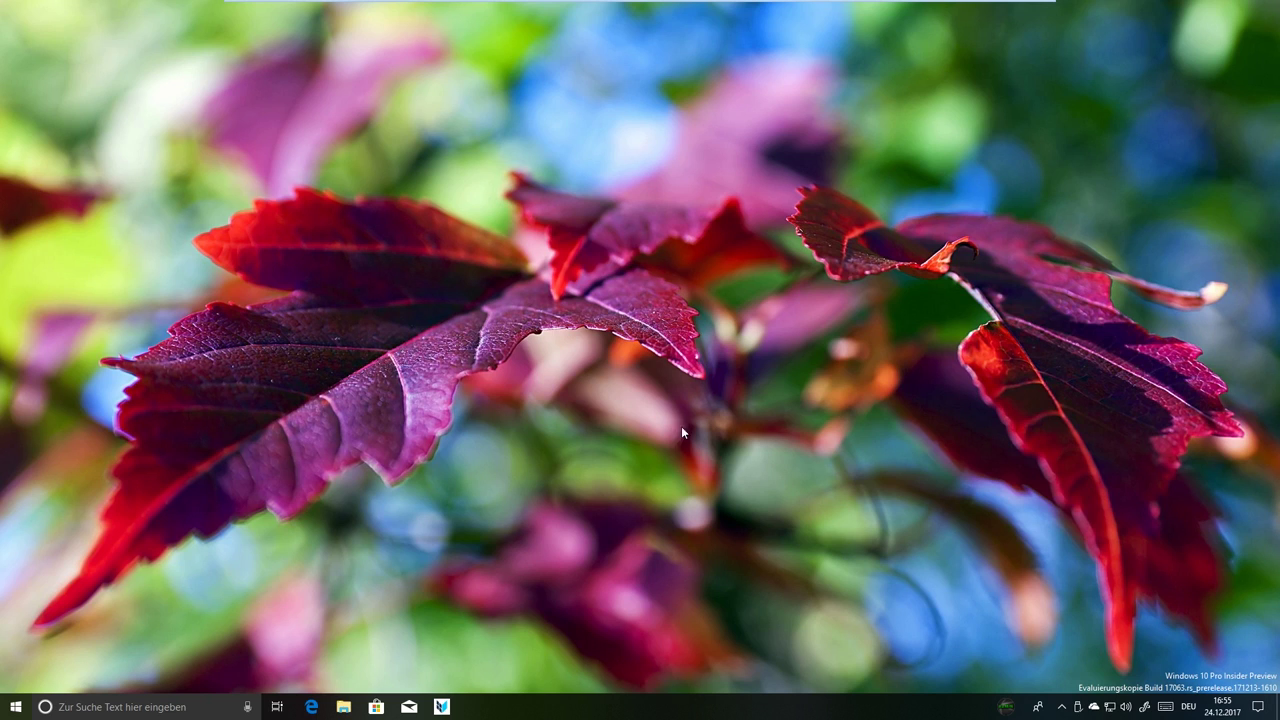
pyautogui.click(409, 706)
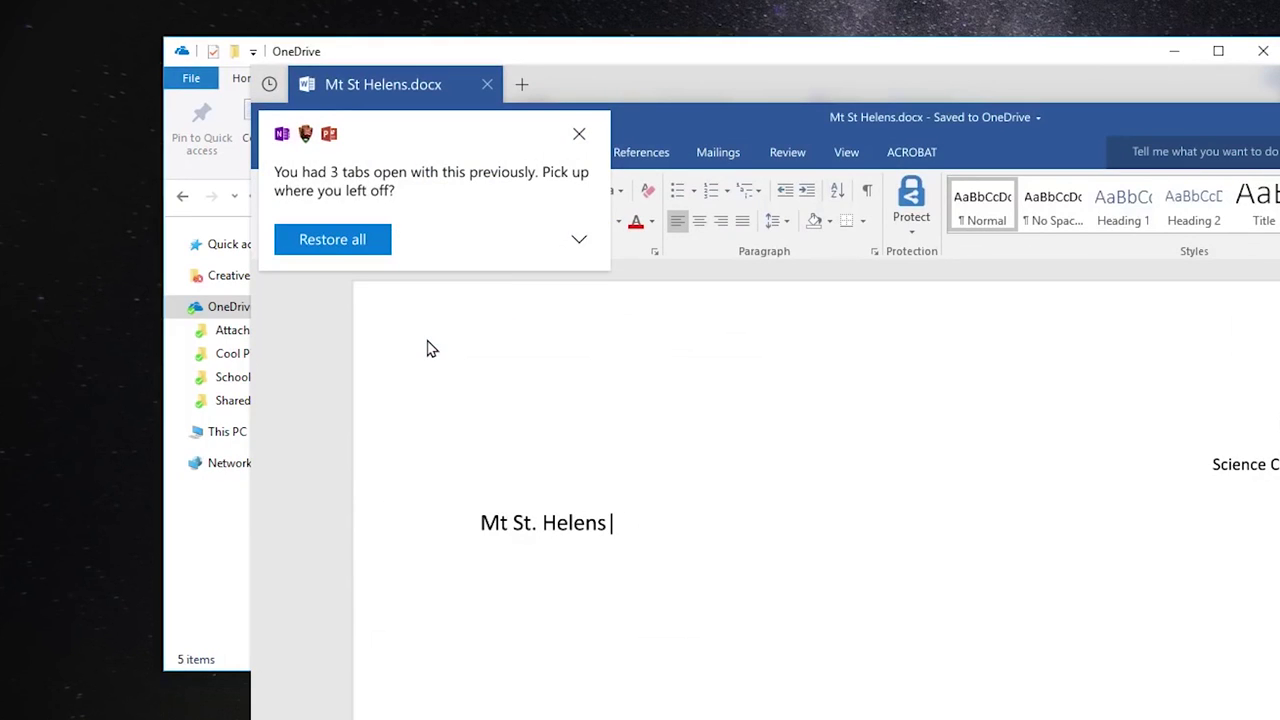
# - Restore all three previously open tabs that belong to Mt St Helens.docx
pyautogui.click(337, 247)
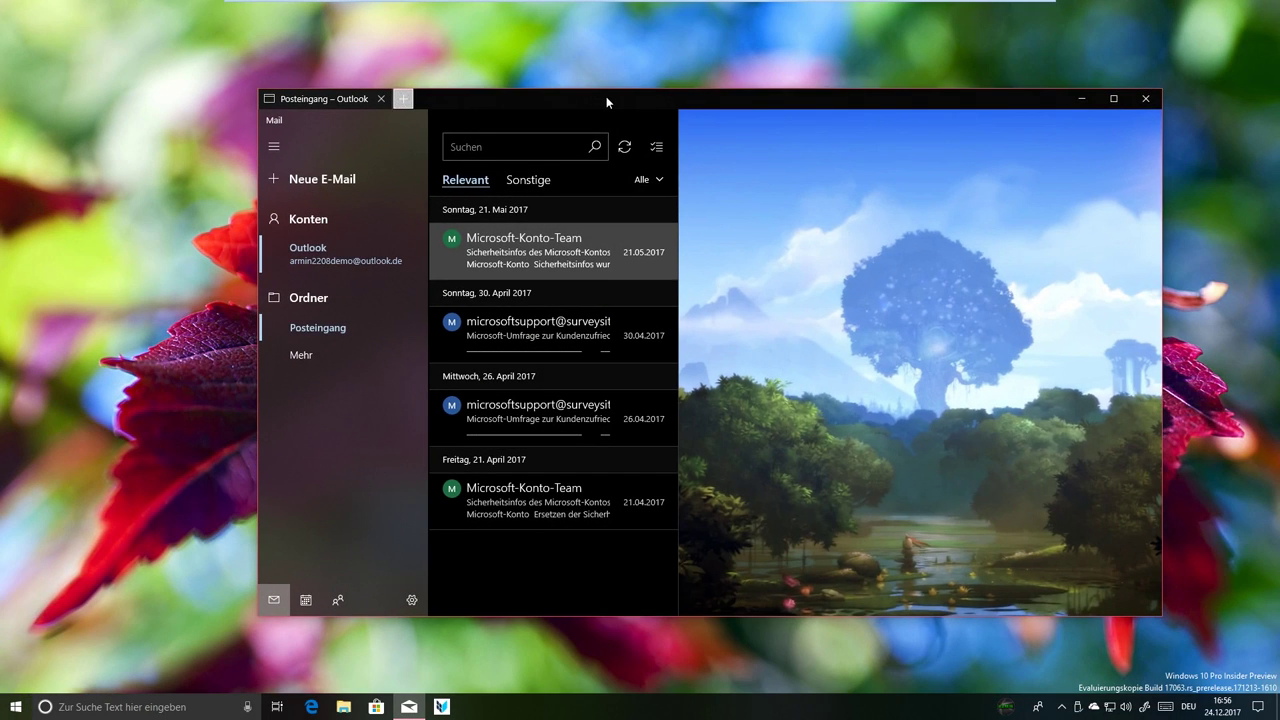
# - Close the Mail window and launch the WindowsArea app
pyautogui.moveTo(606, 96); pyautogui.dragTo(526, 104)
pyautogui.click(1107, 112)
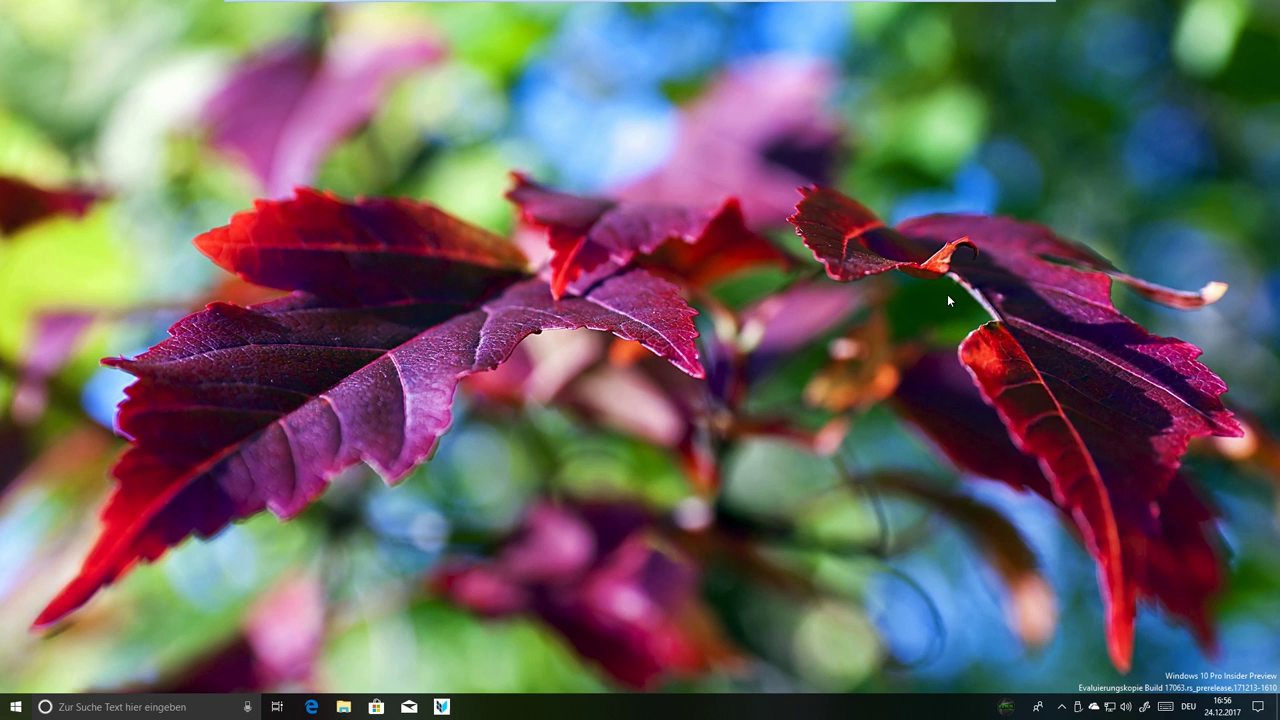
pyautogui.click(22, 710)
pyautogui.click(90, 284)
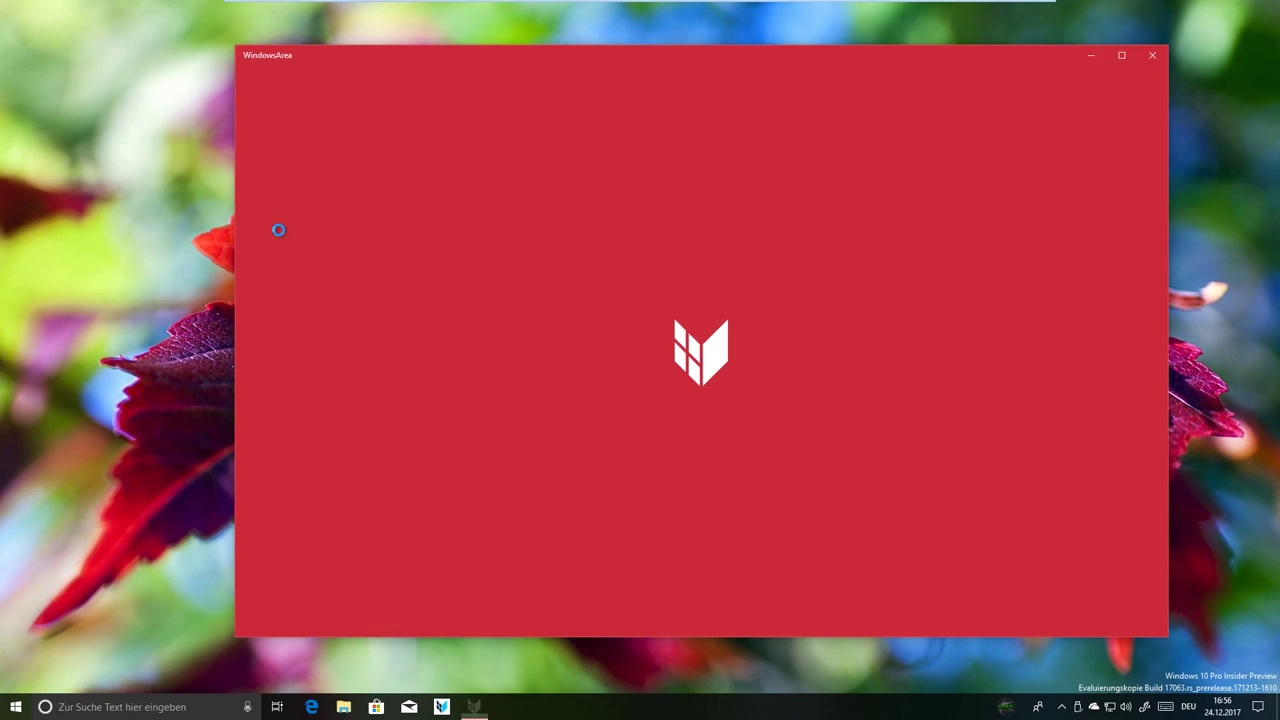
# - Open the article "Xbox Sale: Promotion Countdown für 2018" and follow its Assassin's Creed Unity link in a new tab
pyautogui.moveTo(485, 64); pyautogui.dragTo(461, 77)
pyautogui.moveTo(461, 77)
pyautogui.mouseDown()
pyautogui.moveTo(449, 81)
pyautogui.moveTo(457, 74)
pyautogui.mouseUp()
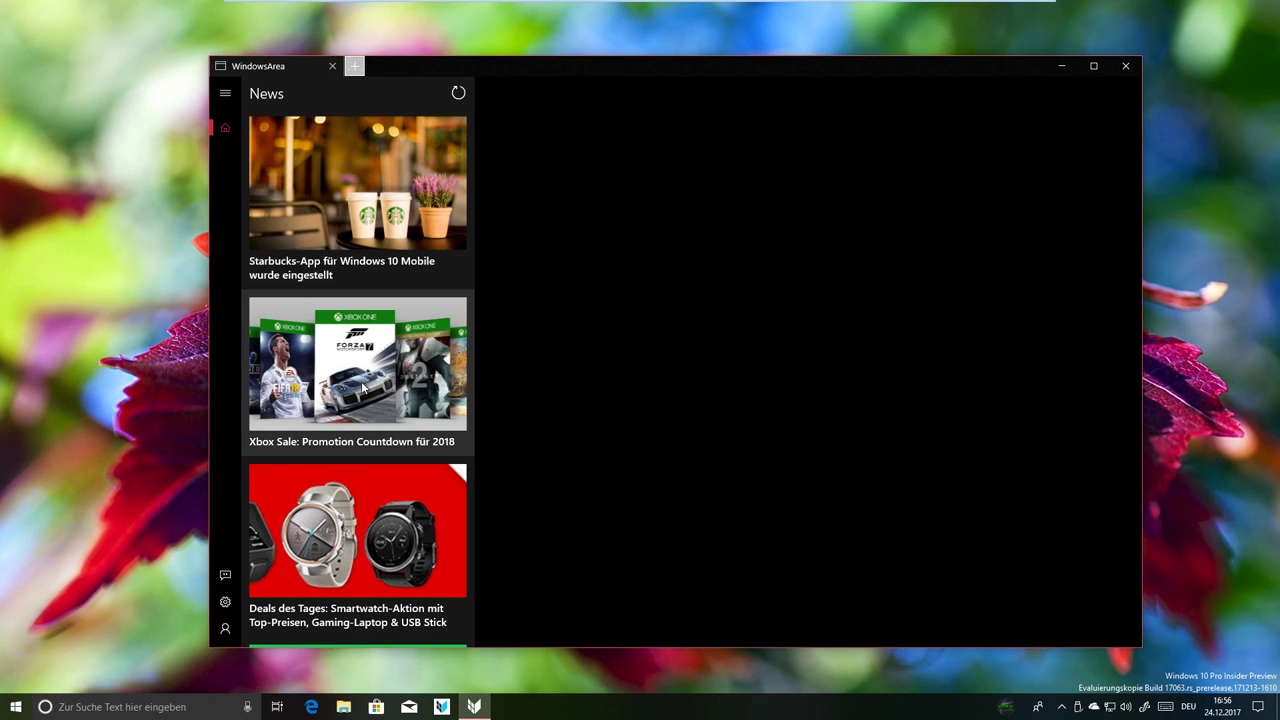
pyautogui.click(363, 388)
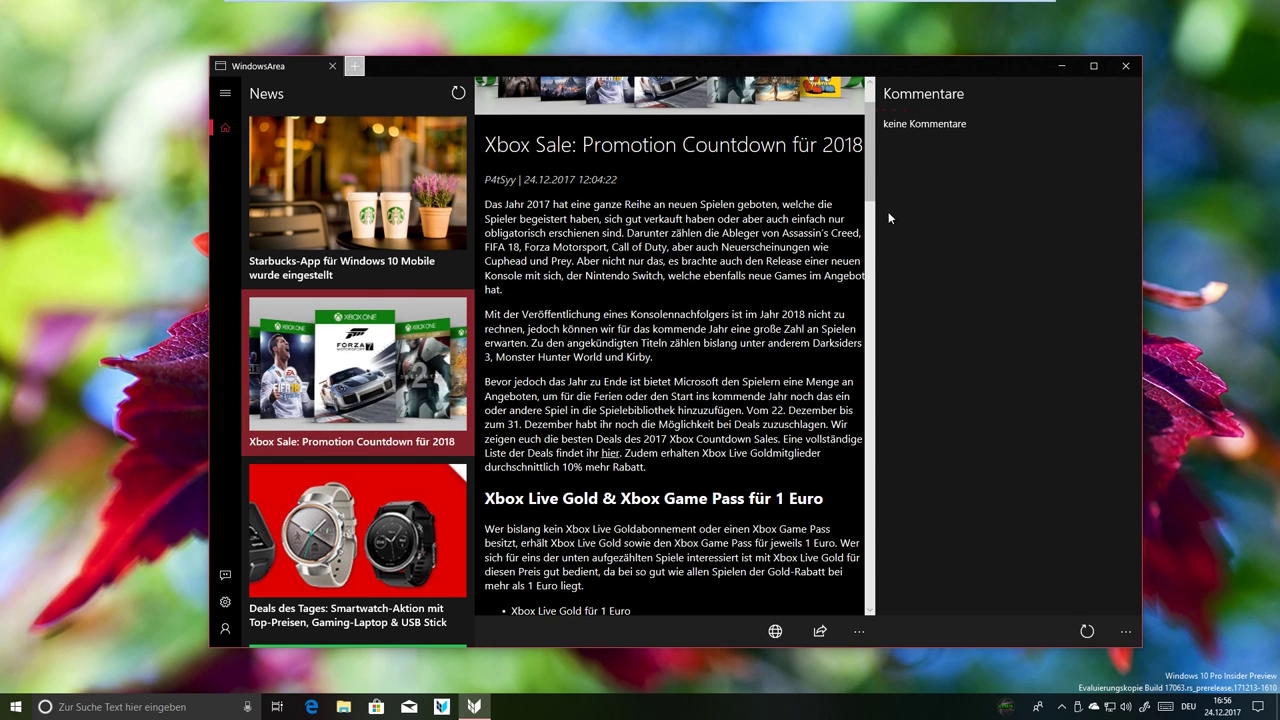
pyautogui.scroll(-5, 874, 250)
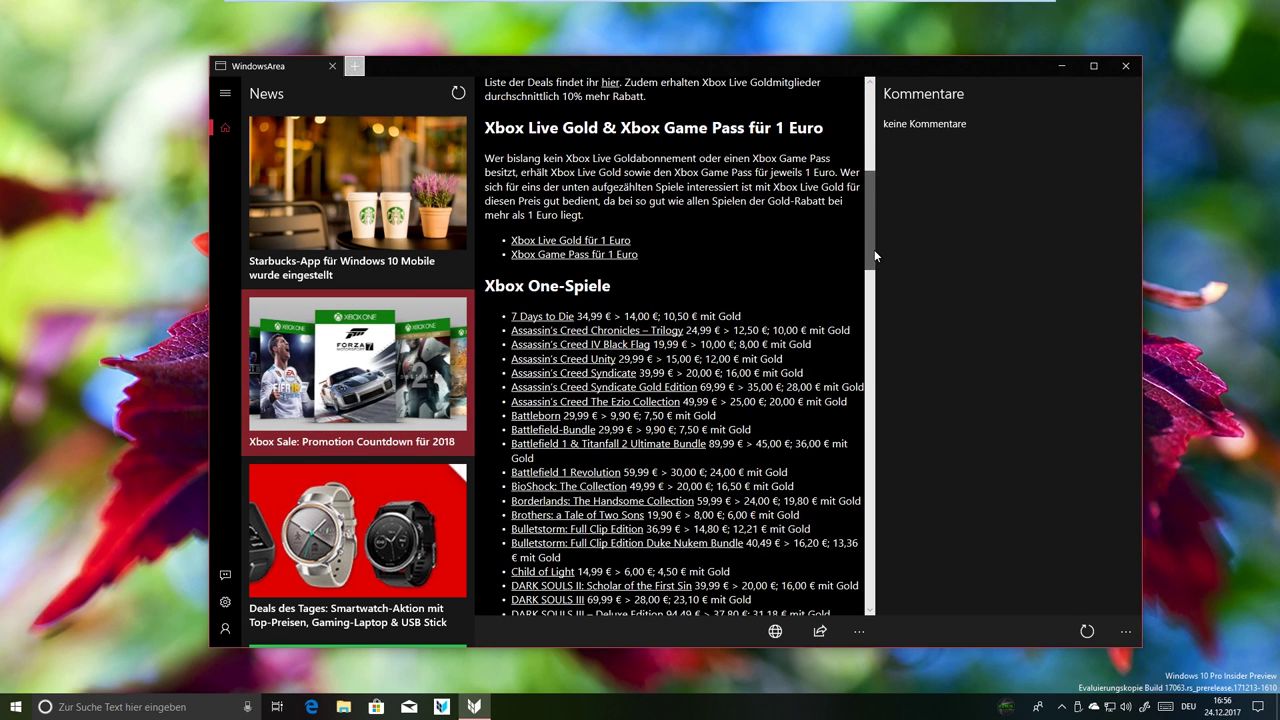
pyautogui.click(547, 354)
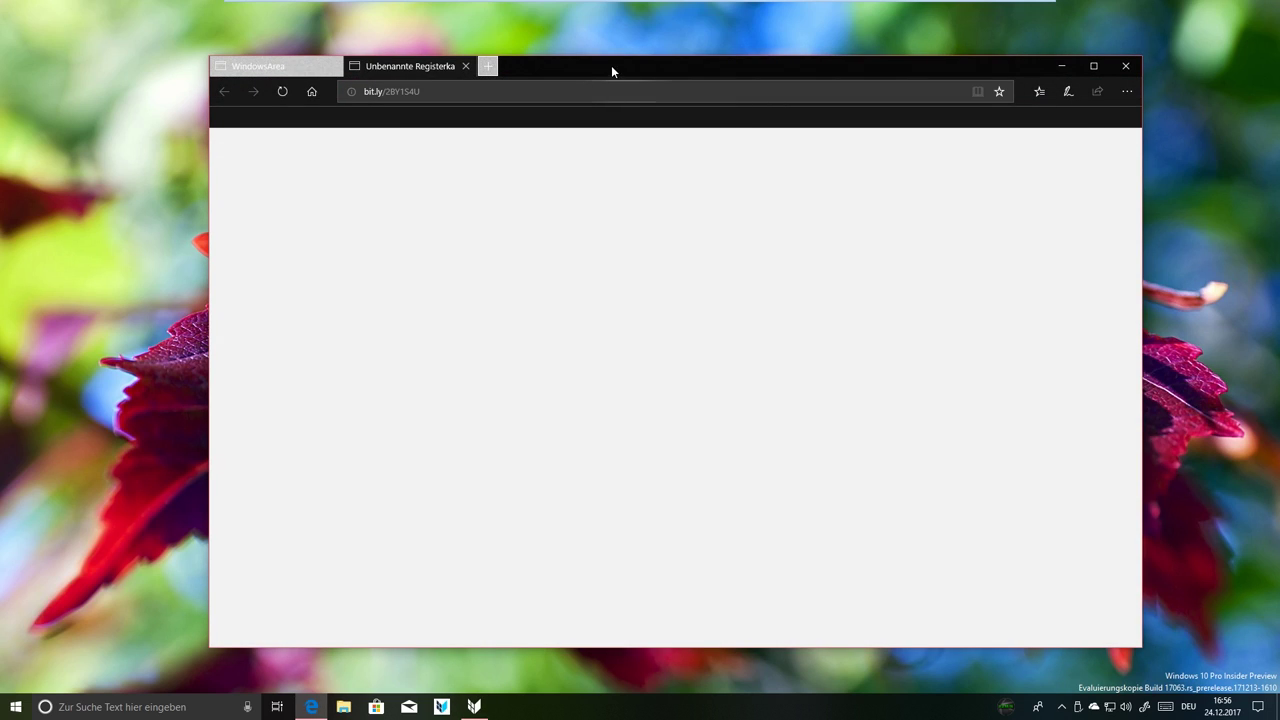
pyautogui.moveTo(611, 65); pyautogui.dragTo(629, 68)
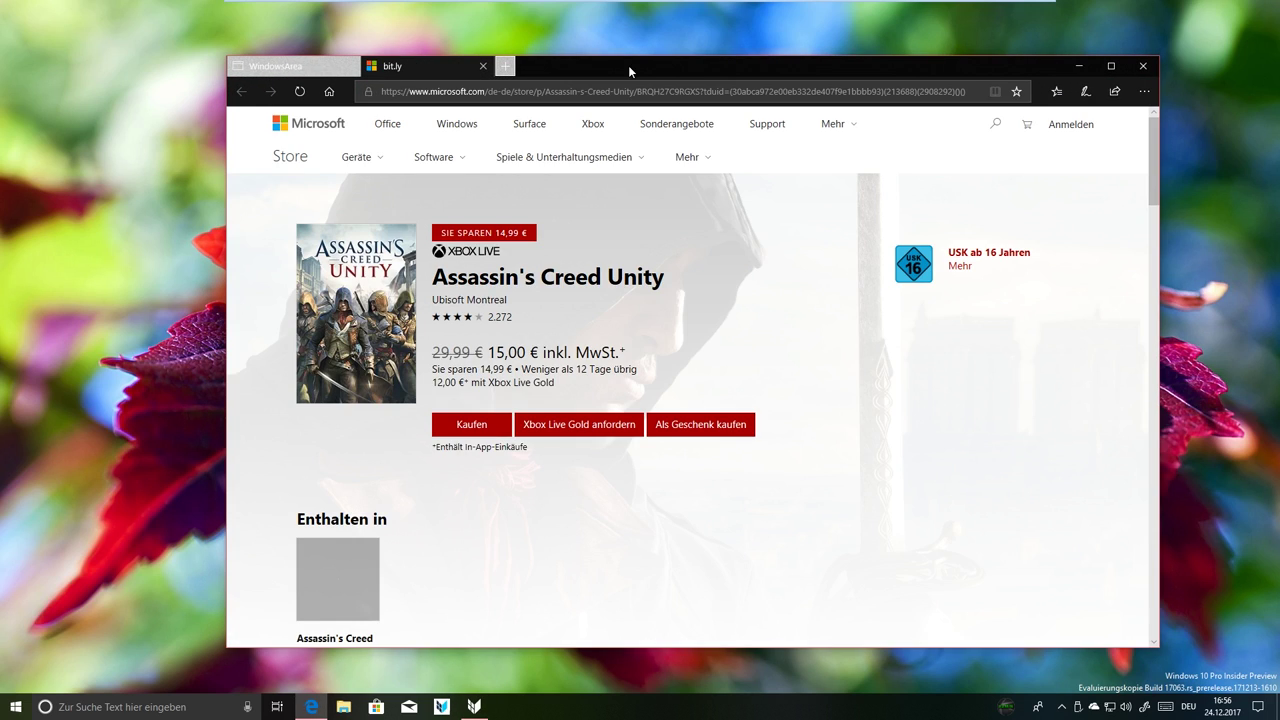
pyautogui.moveTo(628, 65); pyautogui.dragTo(622, 66)
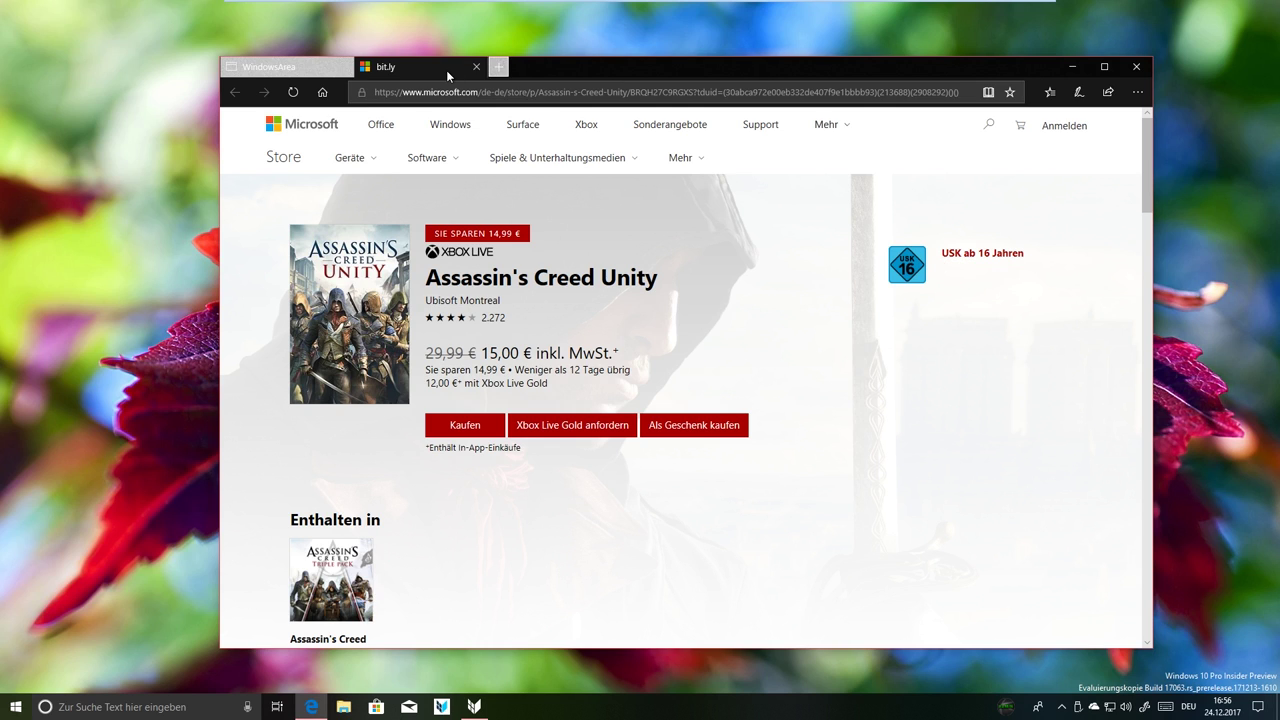
# - Close the Assassin's Creed Unity store page tab, then the WindowsArea window
pyautogui.middleClick(446, 70)
pyautogui.moveTo(591, 66); pyautogui.dragTo(584, 63)
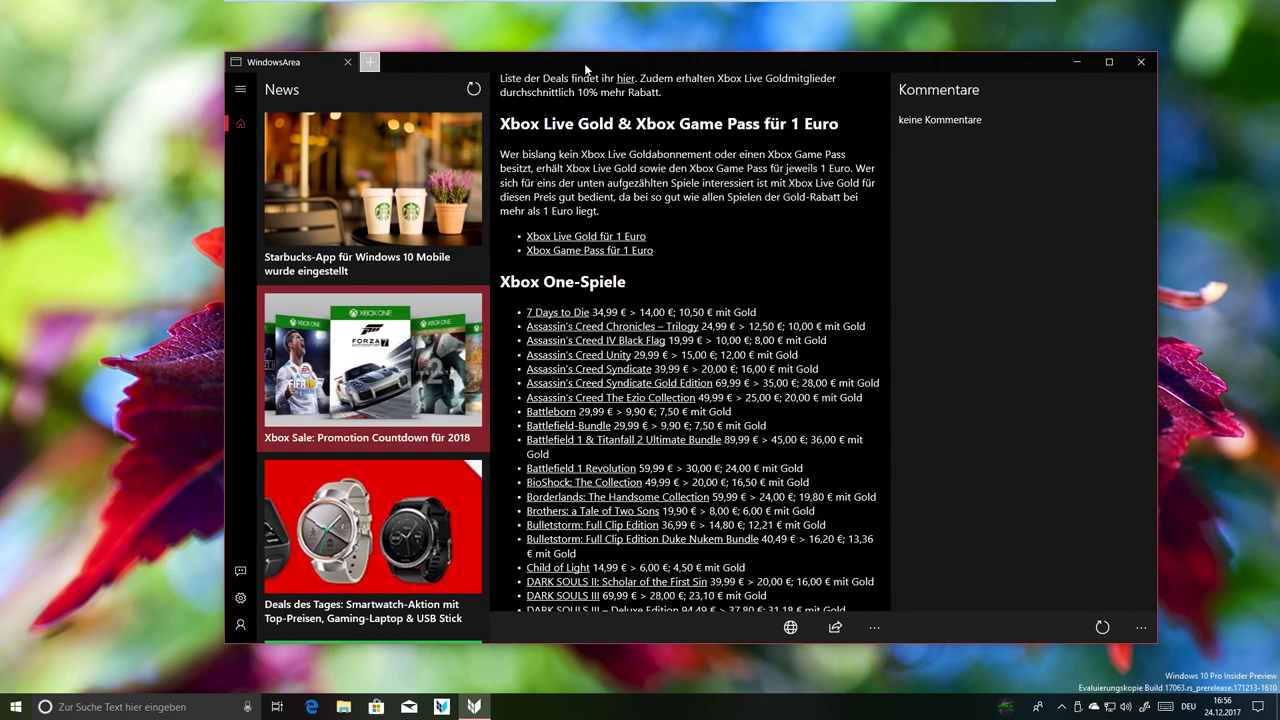
pyautogui.click(1141, 62)
# - Open the Apps section of Windows Settings and launch the related Programme und Features window from it
pyautogui.click(16, 707)
pyautogui.click(16, 646)
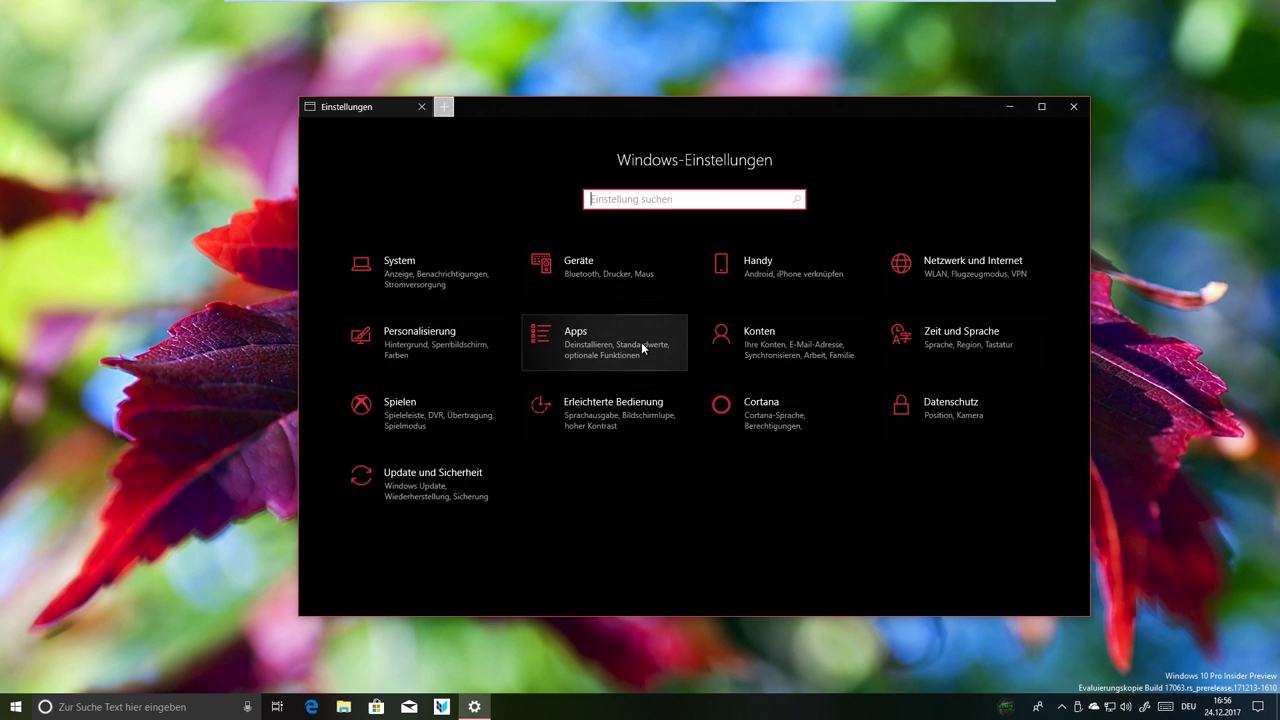
pyautogui.click(641, 342)
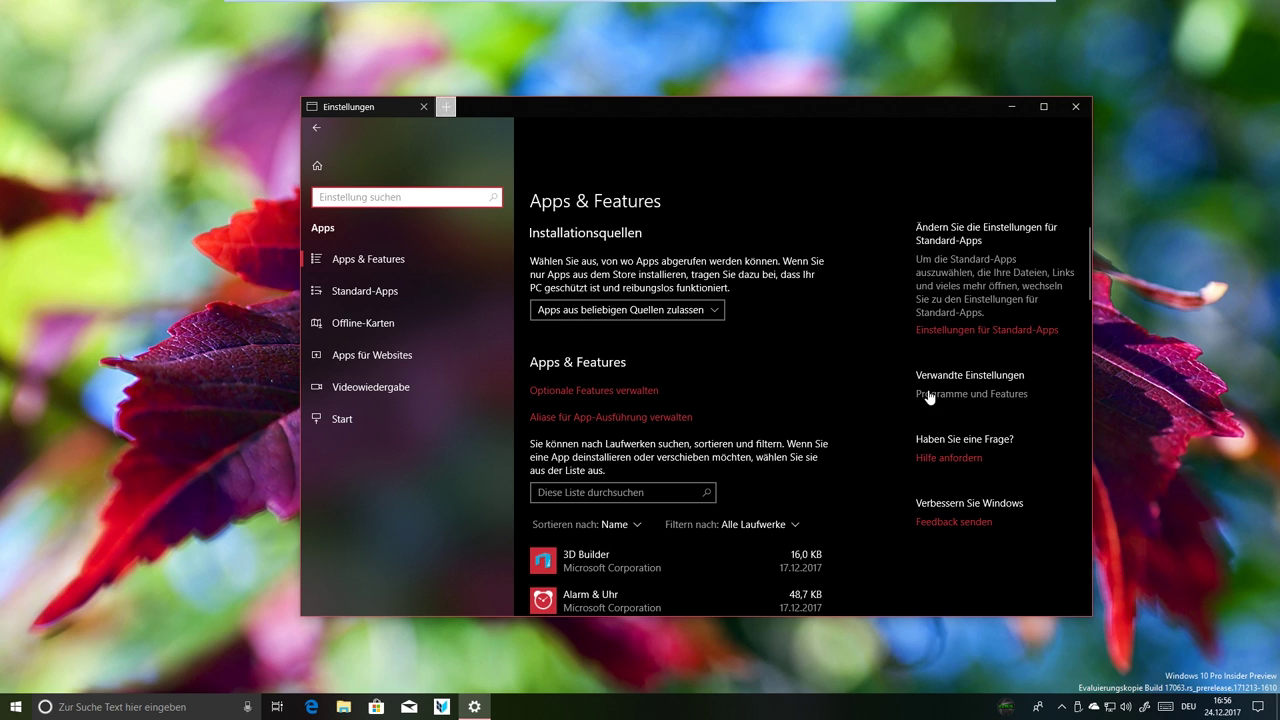
pyautogui.click(929, 395)
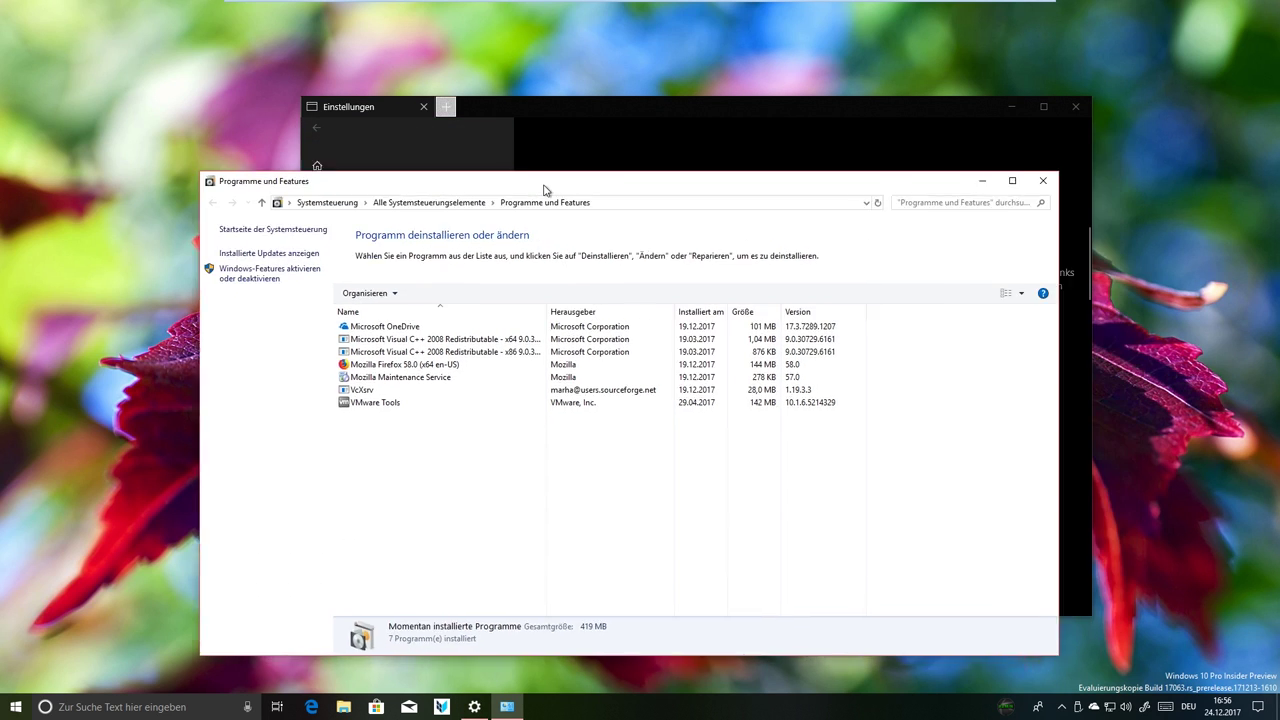
# - Move the Programme und Features window over Settings, and close both windows
pyautogui.moveTo(545, 190); pyautogui.dragTo(623, 154)
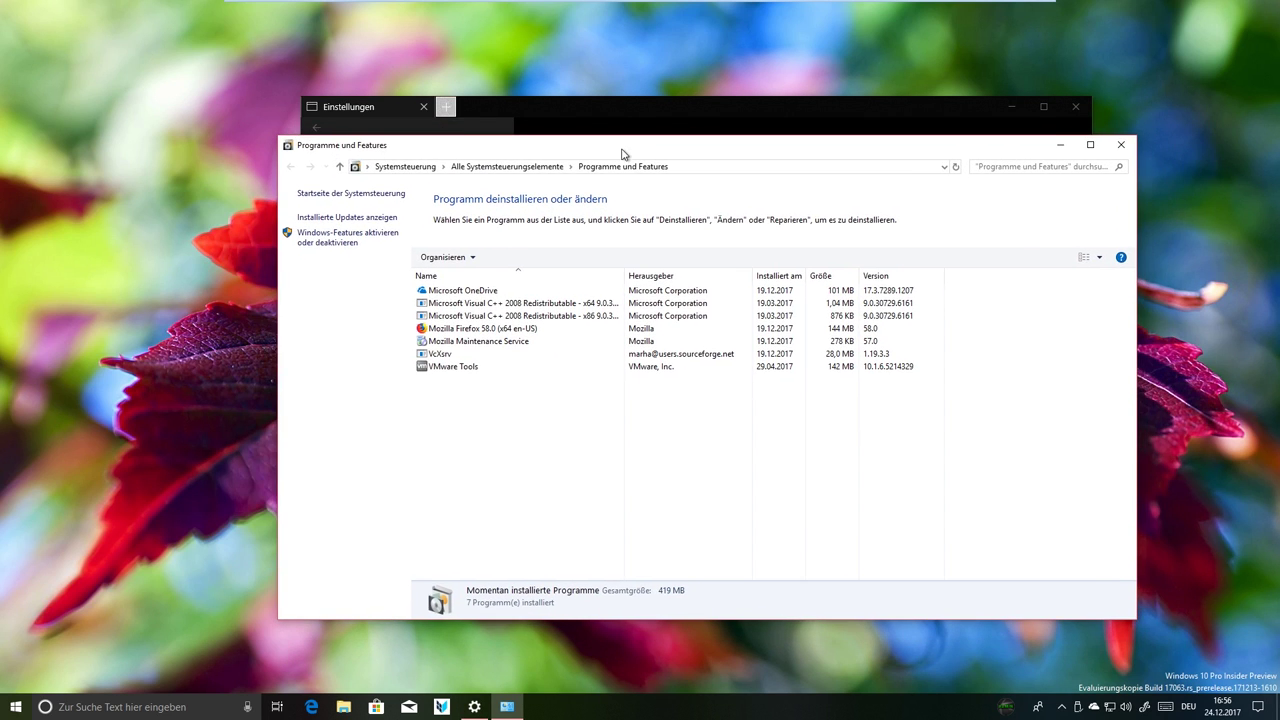
pyautogui.click(1122, 148)
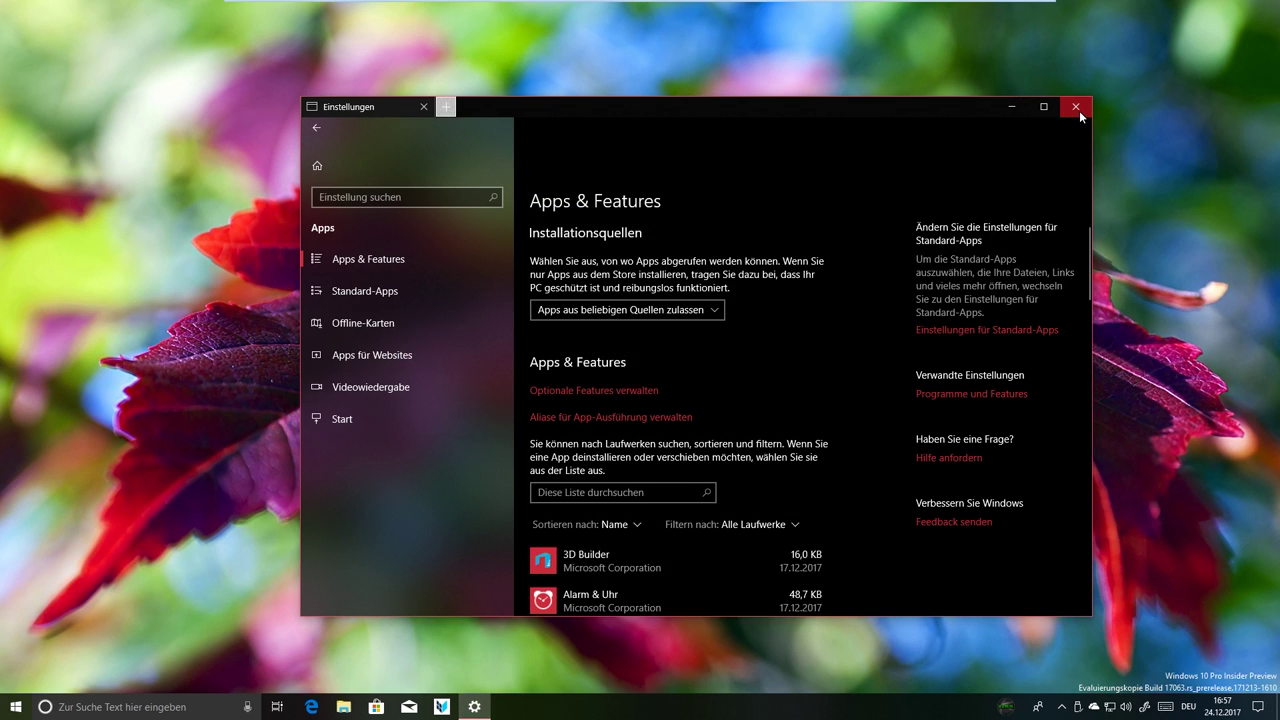
pyautogui.click(1079, 110)
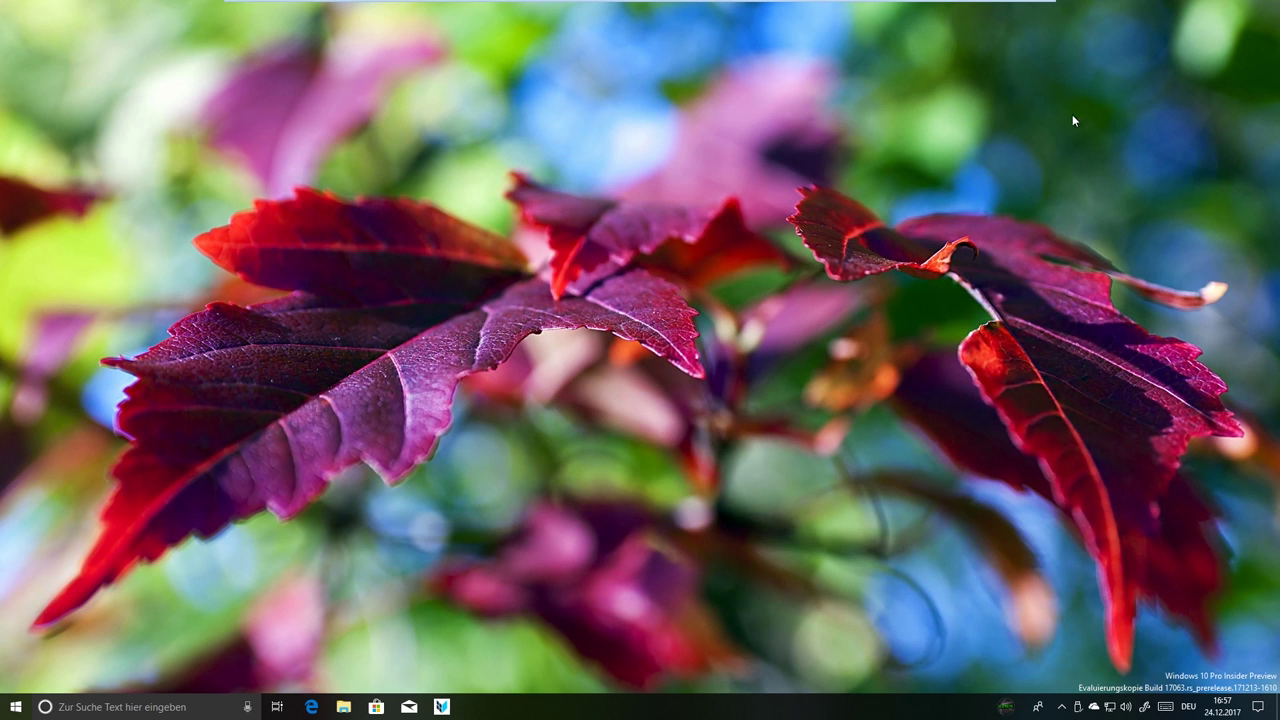
# - Look through the frequent folders and recent files in a new File Explorer window, and close it
pyautogui.click(355, 709)
pyautogui.moveTo(641, 189)
pyautogui.mouseDown()
pyautogui.moveTo(613, 207)
pyautogui.moveTo(626, 193)
pyautogui.mouseUp()
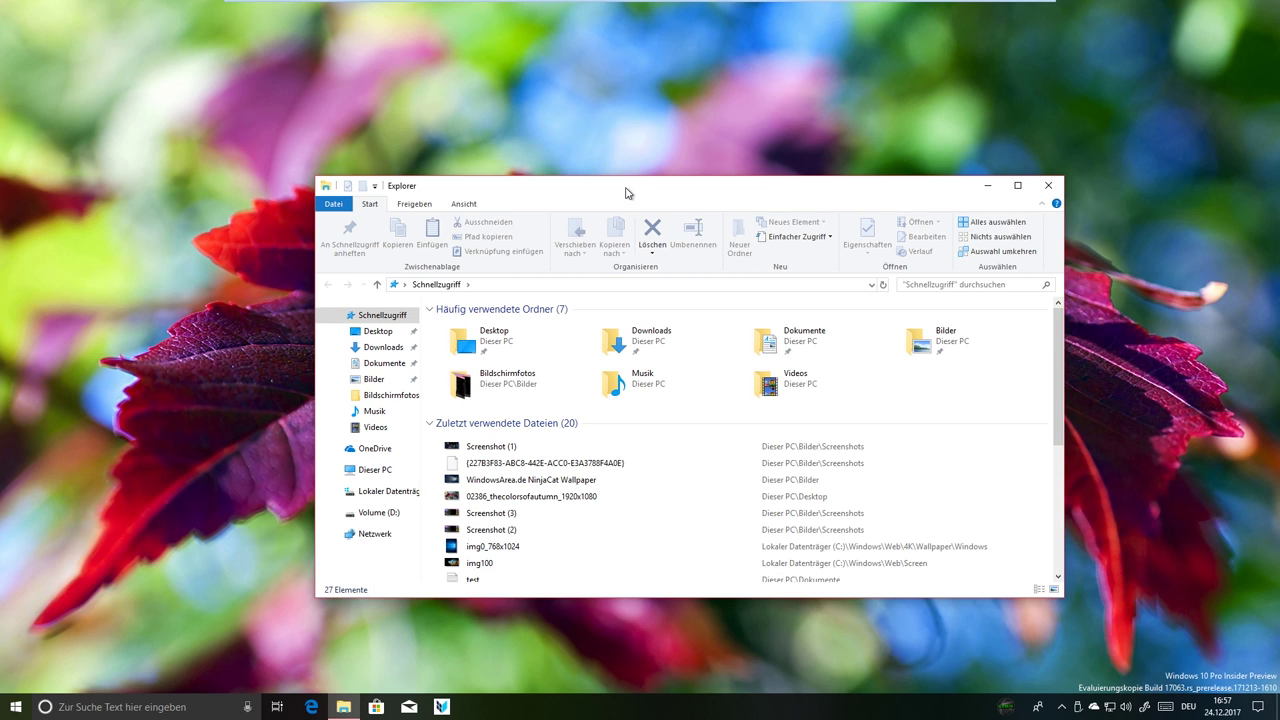
pyautogui.moveTo(617, 188); pyautogui.dragTo(619, 182)
pyautogui.scroll(-8, 817, 486)
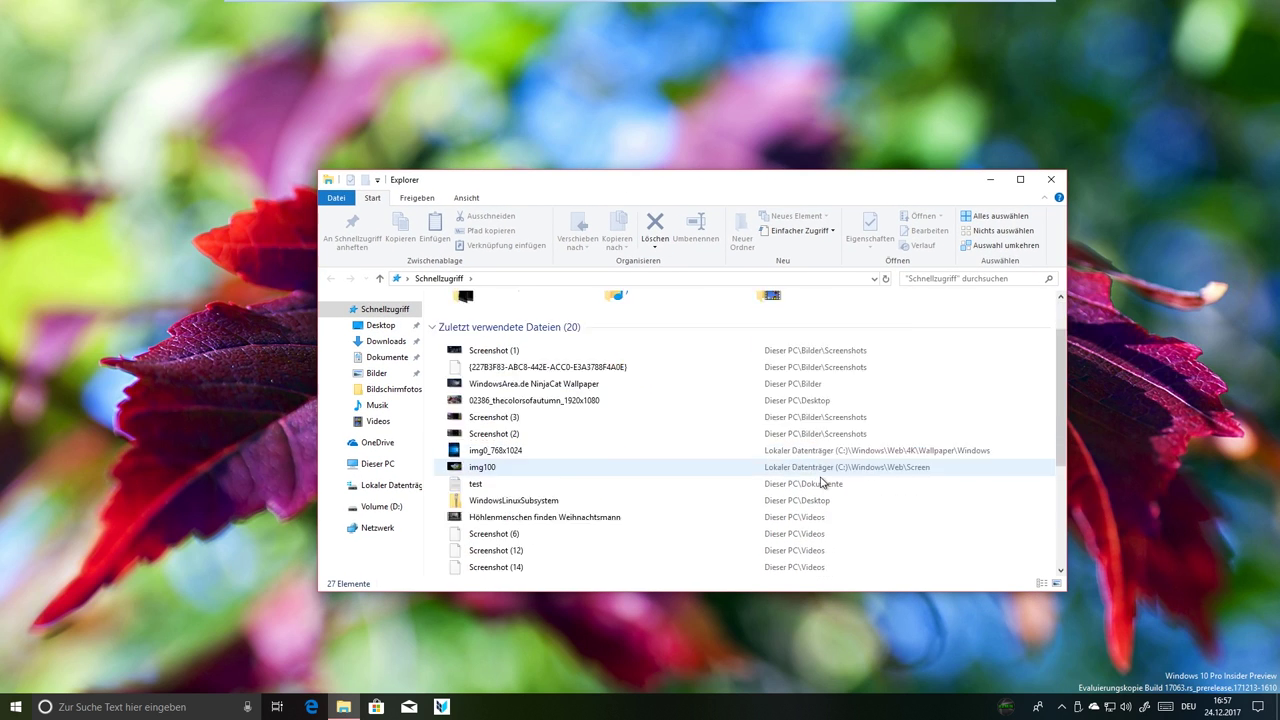
pyautogui.scroll(8, 743, 494)
pyautogui.moveTo(530, 186)
pyautogui.mouseDown()
pyautogui.moveTo(517, 185)
pyautogui.moveTo(526, 174)
pyautogui.mouseUp()
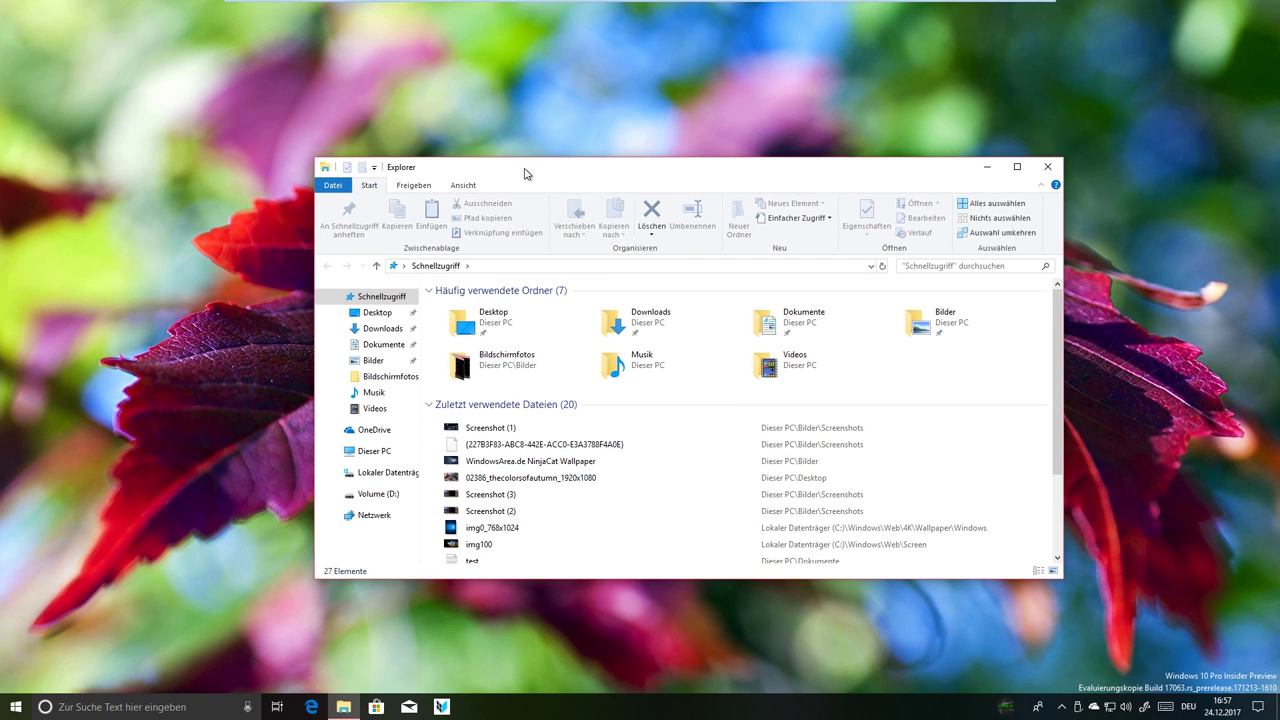
pyautogui.click(1048, 168)
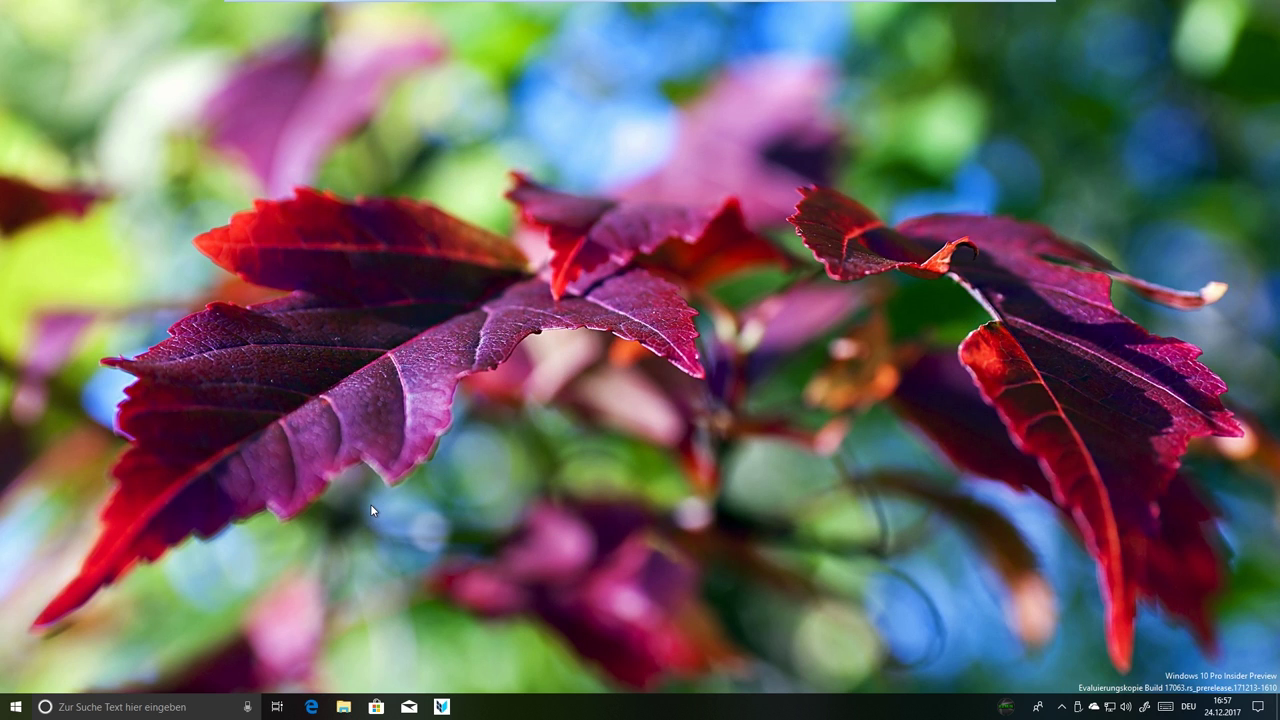